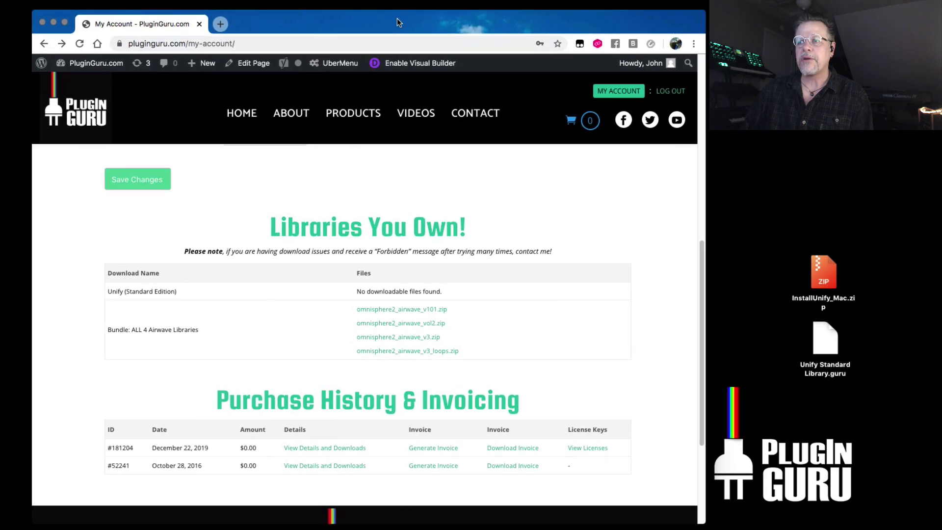
Scroll the My Account page to Libraries You Own and highlight the Unify (Standard Edition) row.
{"action": "left_click_drag", "start_coordinate": [398, 23], "coordinate": [395, 23]}
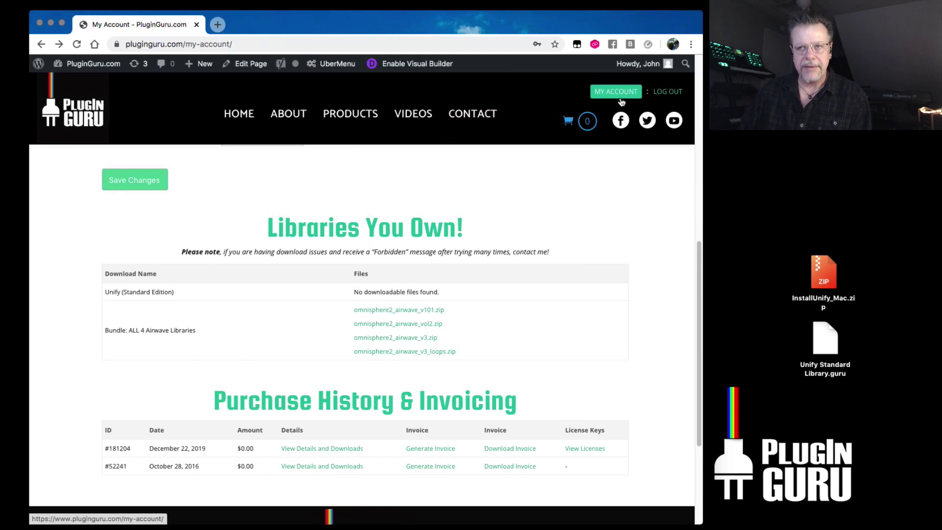
{"action": "scroll", "coordinate": [415, 113], "scroll_direction": "down", "scroll_amount": 3}
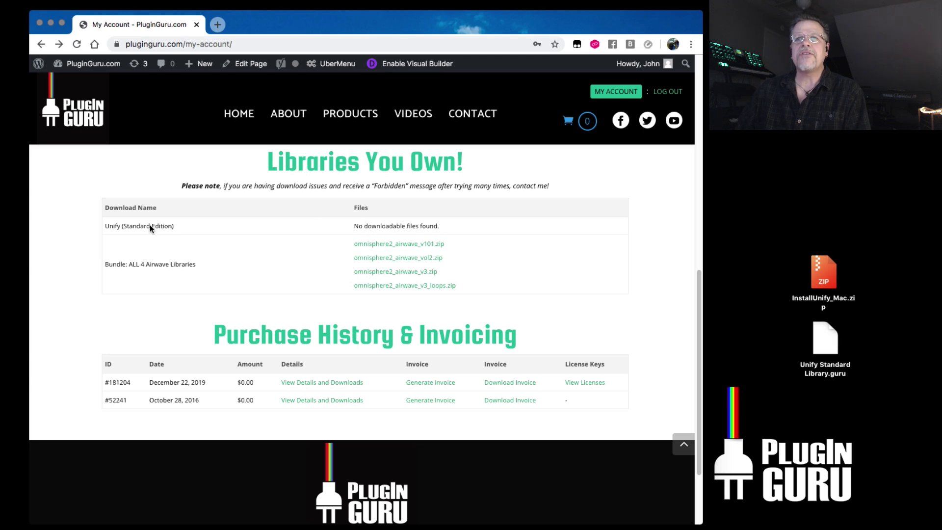
{"action": "left_click_drag", "start_coordinate": [107, 225], "coordinate": [473, 228]}
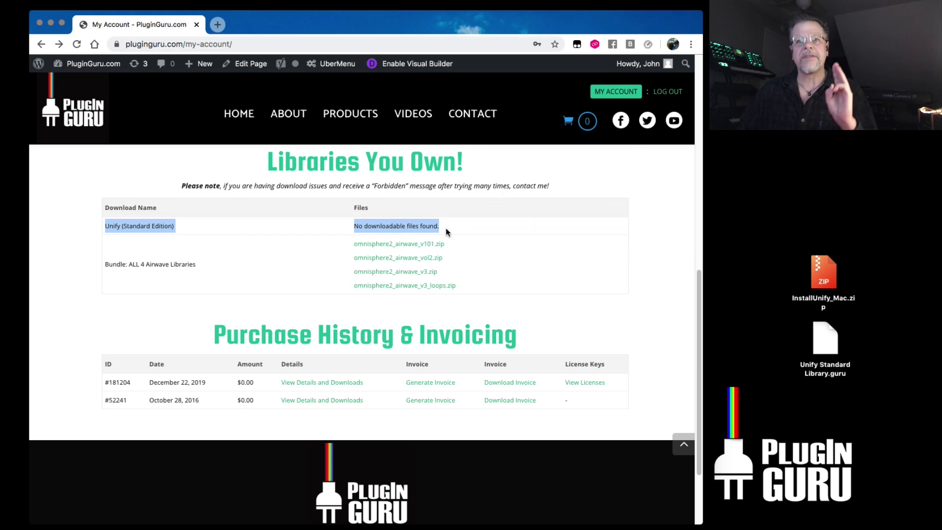
{"action": "left_click", "coordinate": [495, 224]}
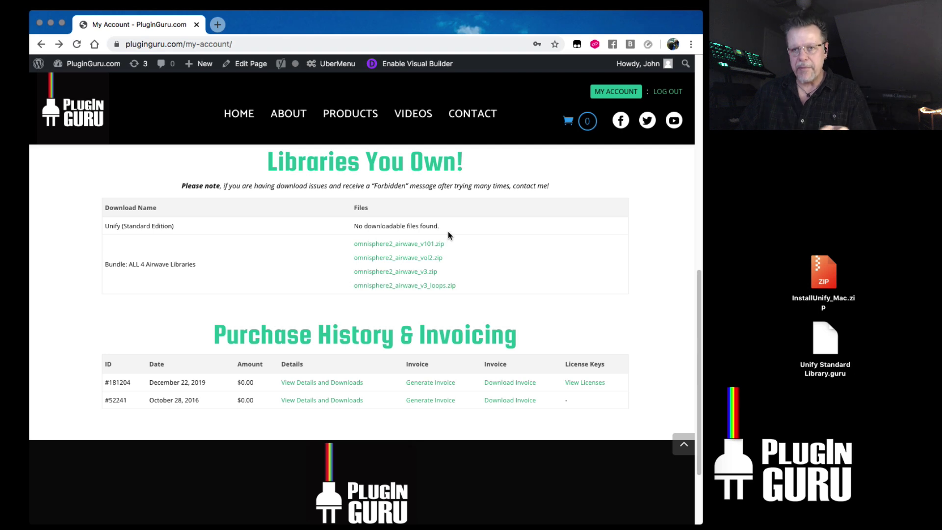
{"action": "left_click", "coordinate": [828, 338]}
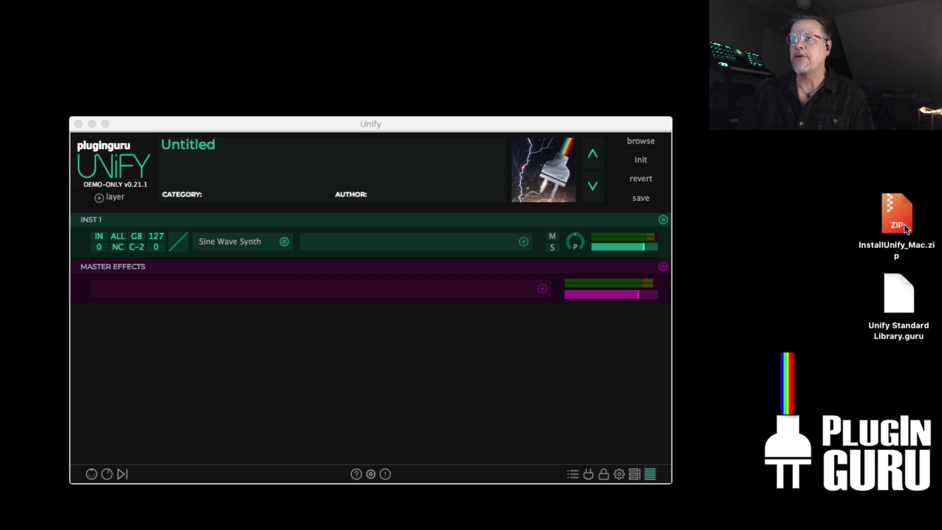
Open the Unify_Mac.dmg disk image to view its installer, then close its window.
{"action": "left_click", "coordinate": [892, 210]}
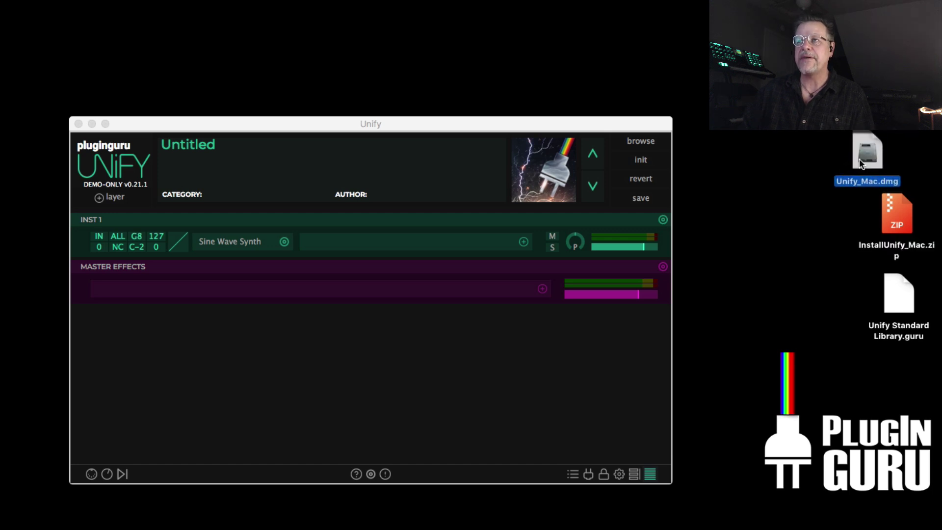
{"action": "left_click_drag", "start_coordinate": [867, 152], "coordinate": [815, 257]}
{"action": "double_click", "coordinate": [757, 308]}
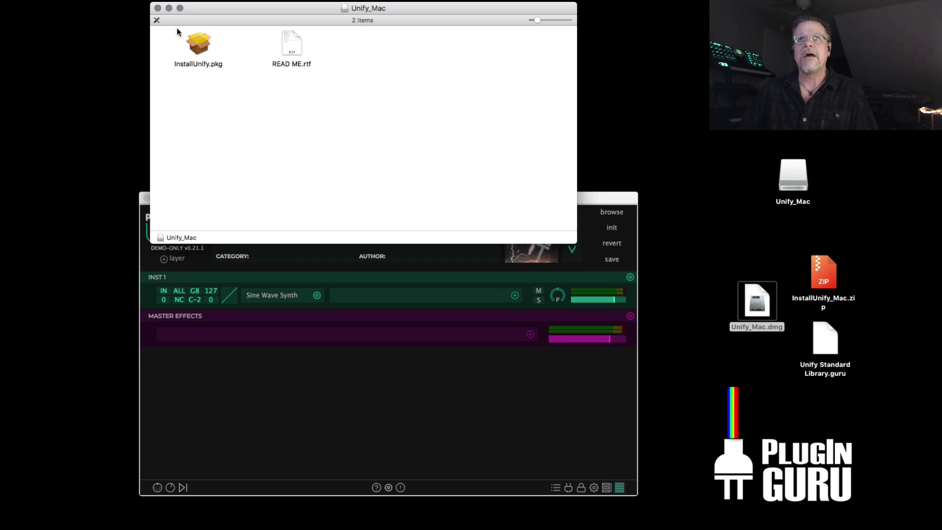
{"action": "left_click", "coordinate": [157, 8]}
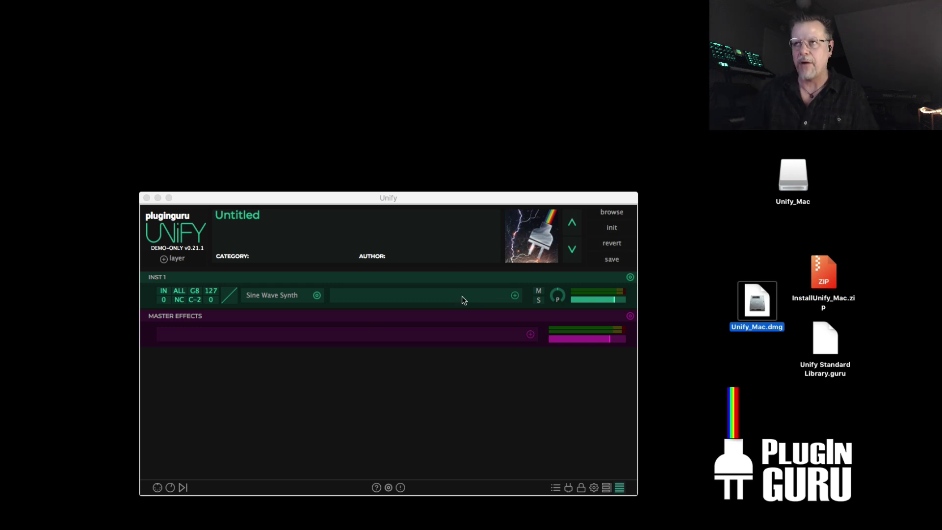
Eject the Unify_Mac drive and move Unify_Mac.dmg to the Trash.
{"action": "left_click_drag", "start_coordinate": [797, 178], "coordinate": [781, 196]}
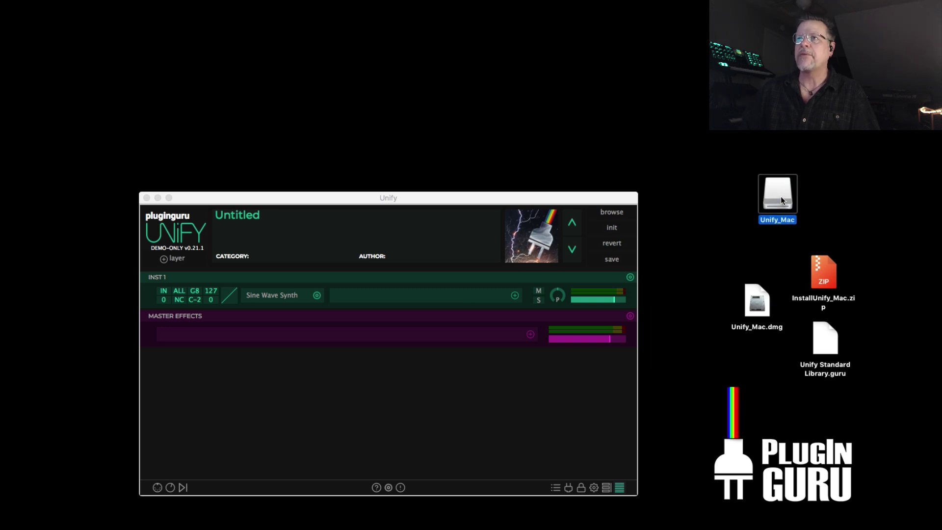
{"action": "right_click", "coordinate": [781, 196]}
{"action": "left_click", "coordinate": [711, 220]}
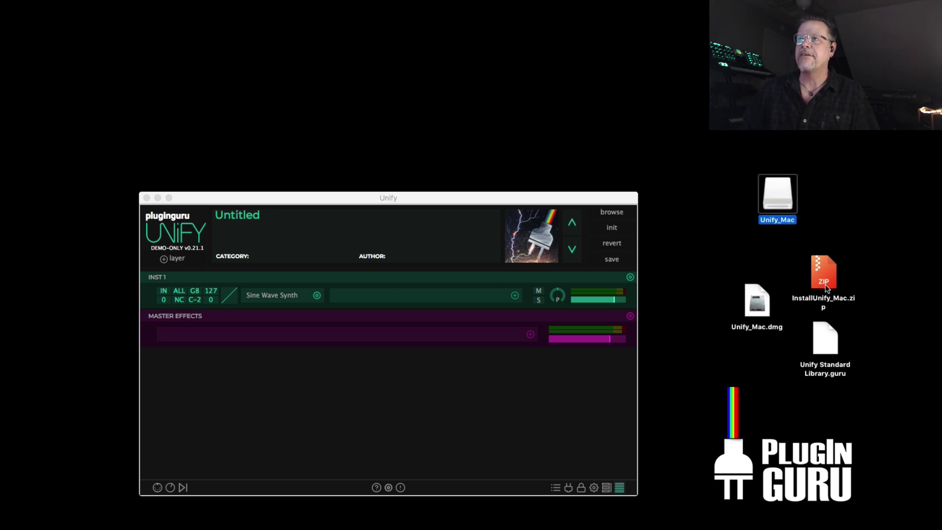
{"action": "left_click", "coordinate": [759, 307]}
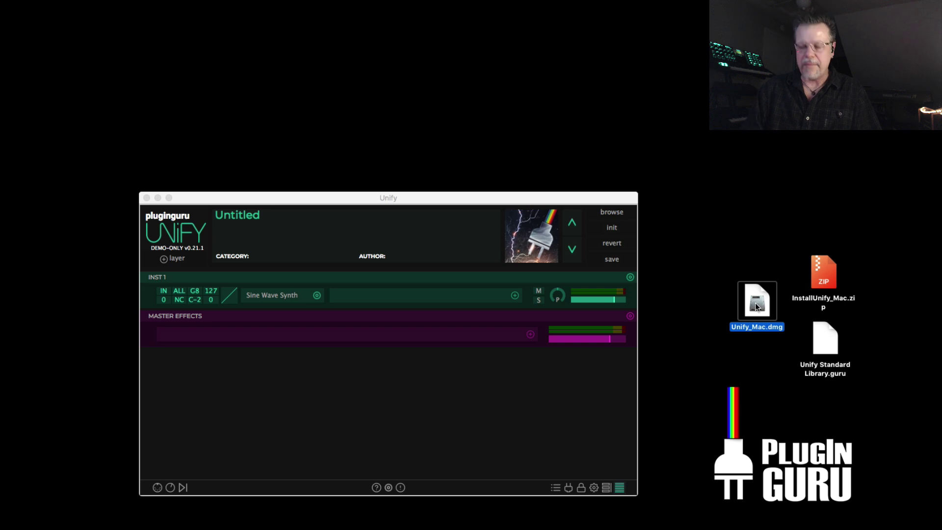
{"action": "key", "text": "super+BackSpace"}
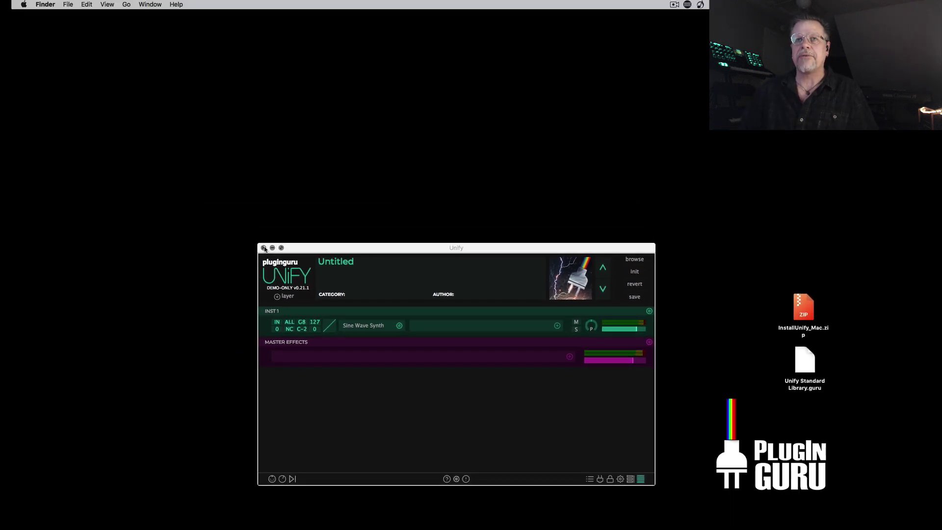
Close Unify and toggle Hard disks off and back on in Finder's General preferences.
{"action": "left_click", "coordinate": [264, 247]}
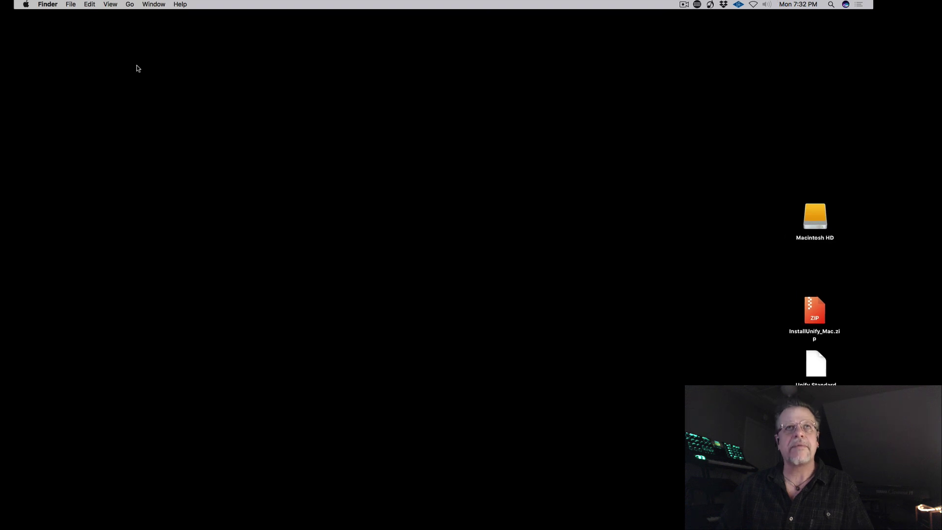
{"action": "left_click", "coordinate": [45, 4]}
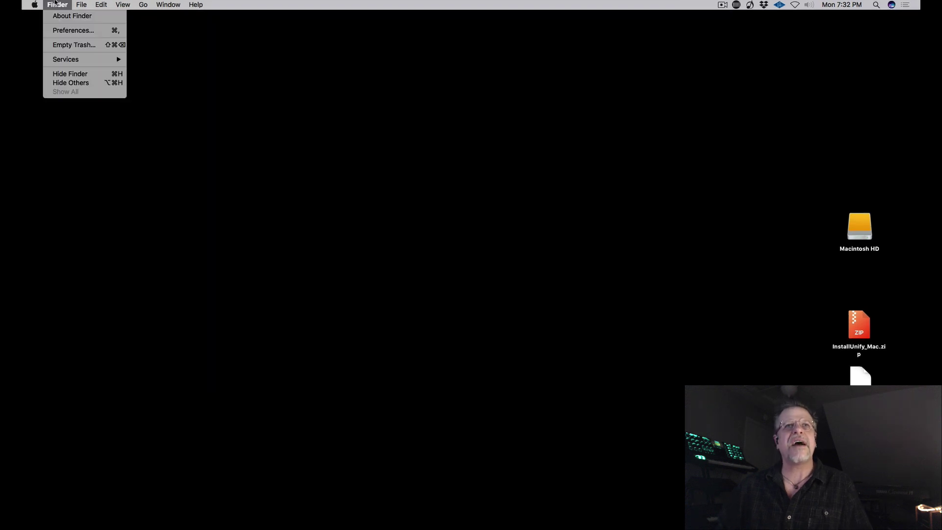
{"action": "left_click", "coordinate": [64, 30]}
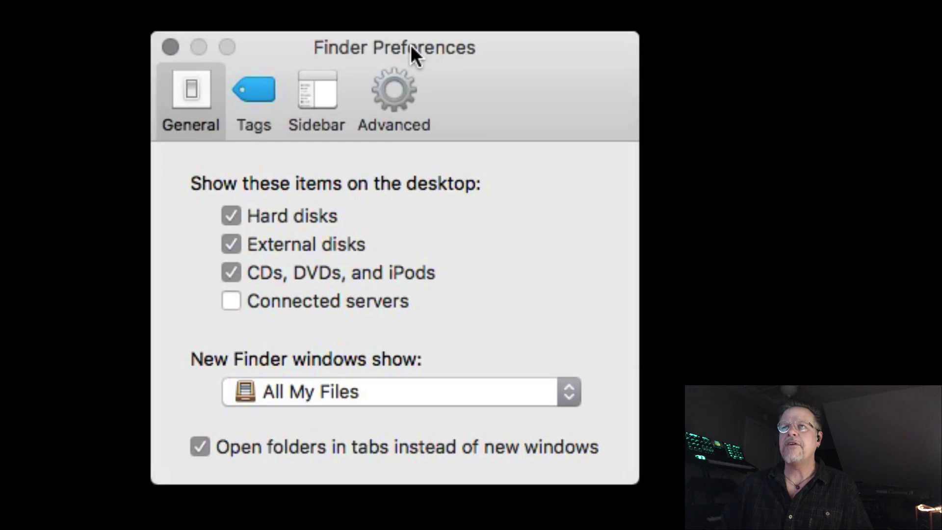
{"action": "left_click", "coordinate": [229, 217]}
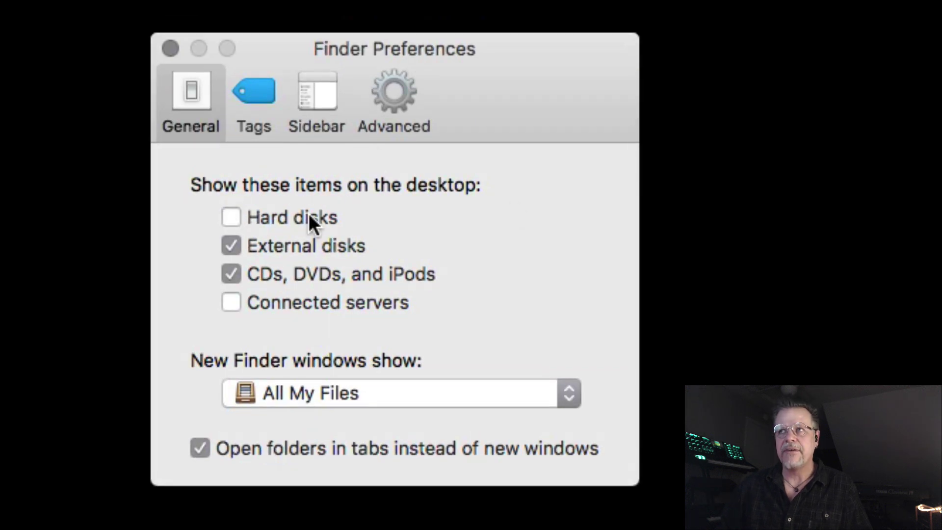
{"action": "left_click", "coordinate": [231, 217]}
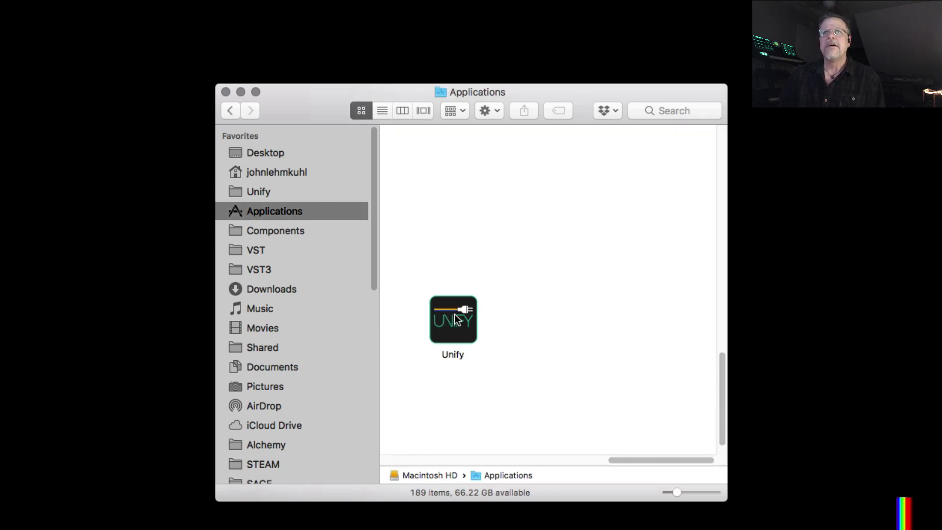
Start Unify from Applications, view its Settings page, then open the patch library browser.
{"action": "left_click_drag", "start_coordinate": [455, 320], "coordinate": [492, 312]}
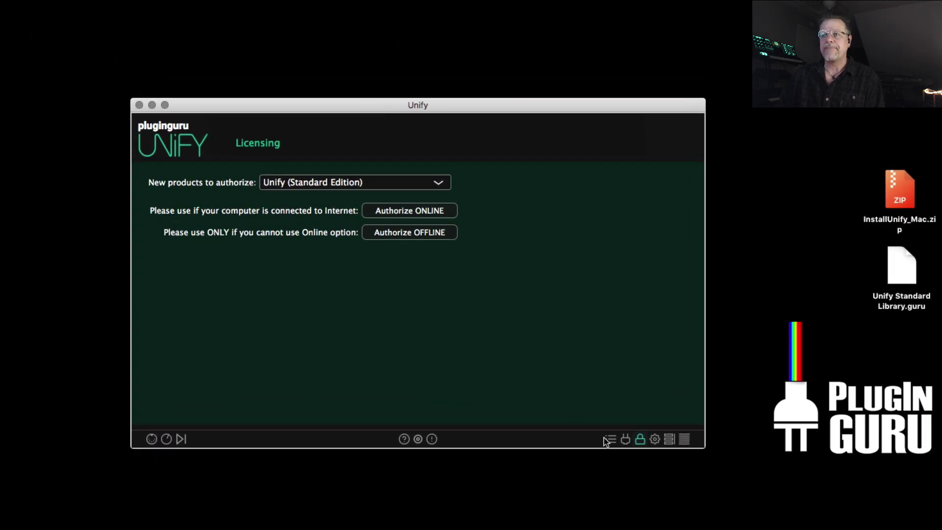
{"action": "left_click_drag", "start_coordinate": [532, 105], "coordinate": [422, 127]}
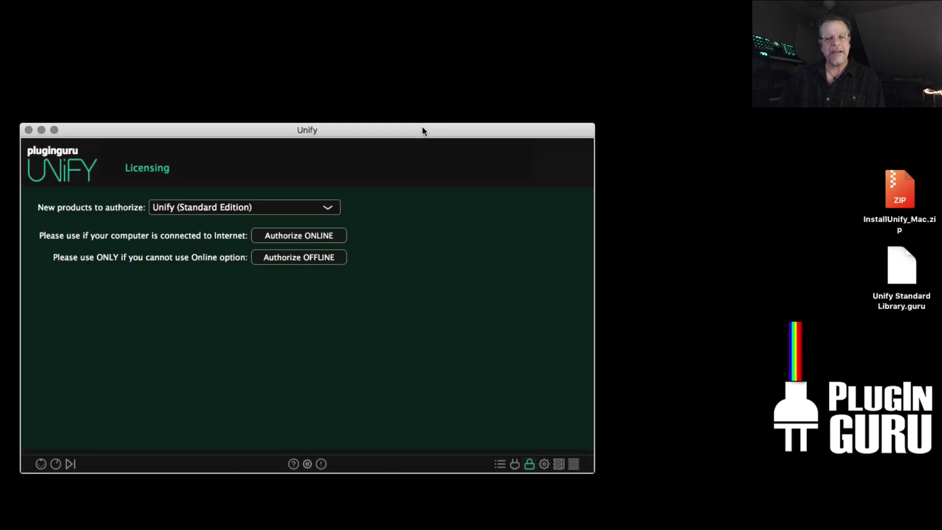
{"action": "left_click", "coordinate": [545, 464]}
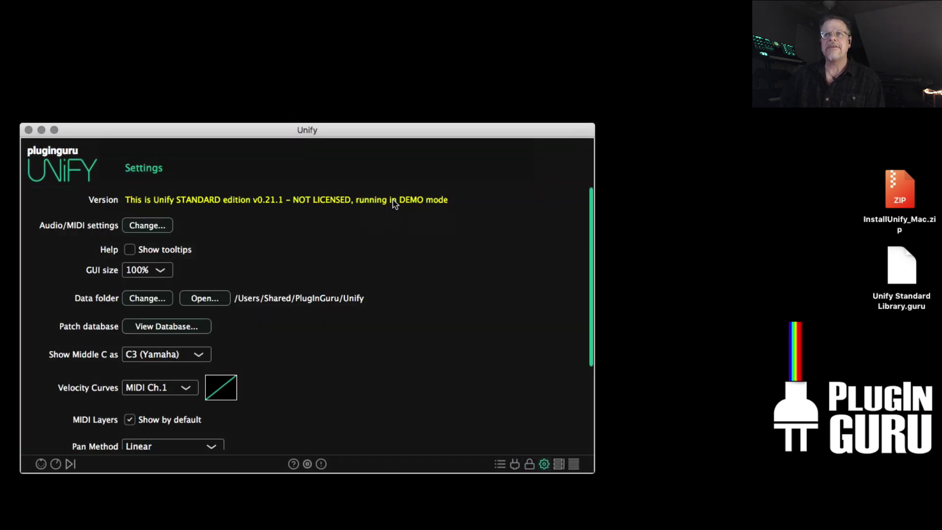
{"action": "left_click", "coordinate": [545, 464]}
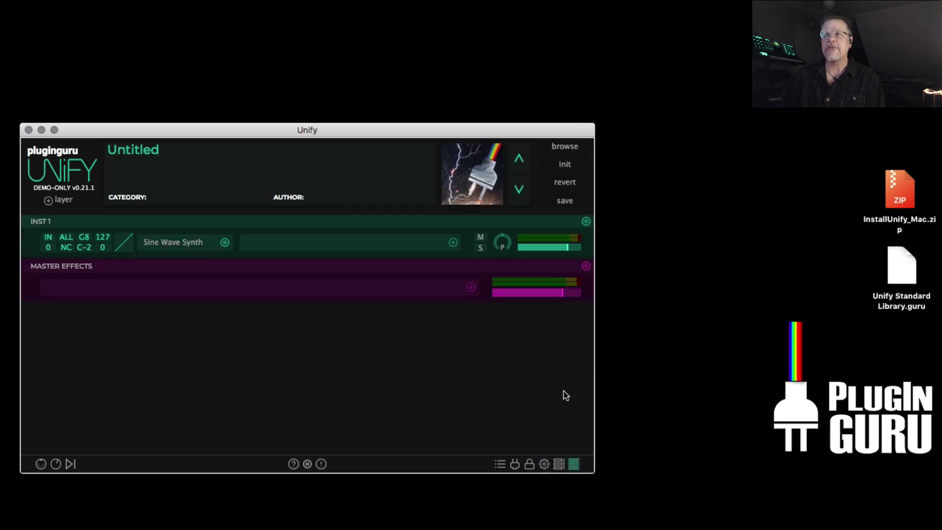
{"action": "left_click", "coordinate": [568, 147]}
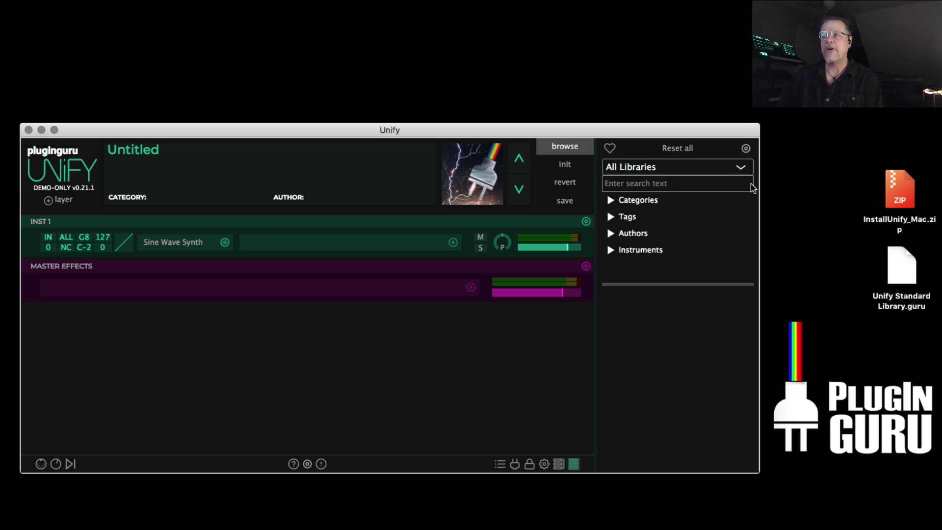
Drop Unify Standard Library.guru onto the Unify window and confirm the Install Unify Library dialog.
{"action": "left_click_drag", "start_coordinate": [648, 125], "coordinate": [648, 103]}
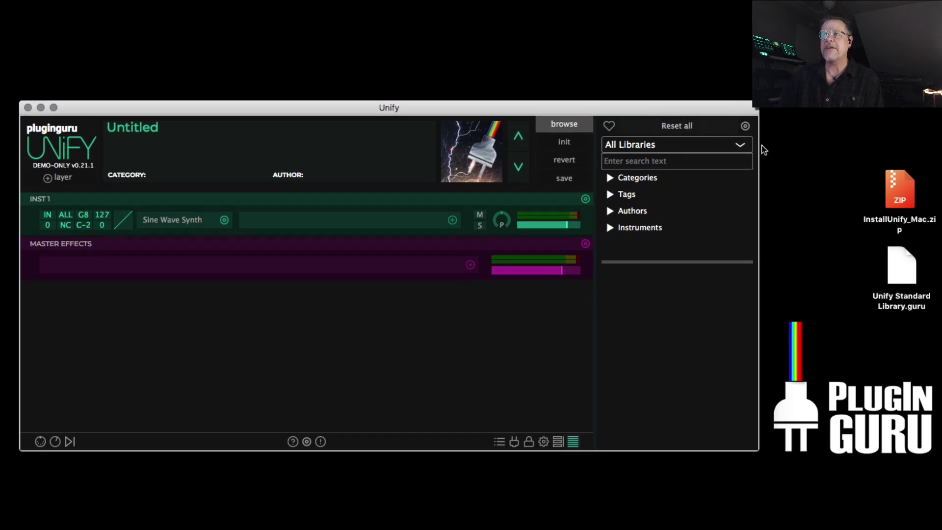
{"action": "mouse_move", "coordinate": [905, 266]}
{"action": "left_mouse_down"}
{"action": "mouse_move", "coordinate": [497, 278]}
{"action": "mouse_move", "coordinate": [343, 292]}
{"action": "mouse_move", "coordinate": [911, 282]}
{"action": "left_mouse_up"}
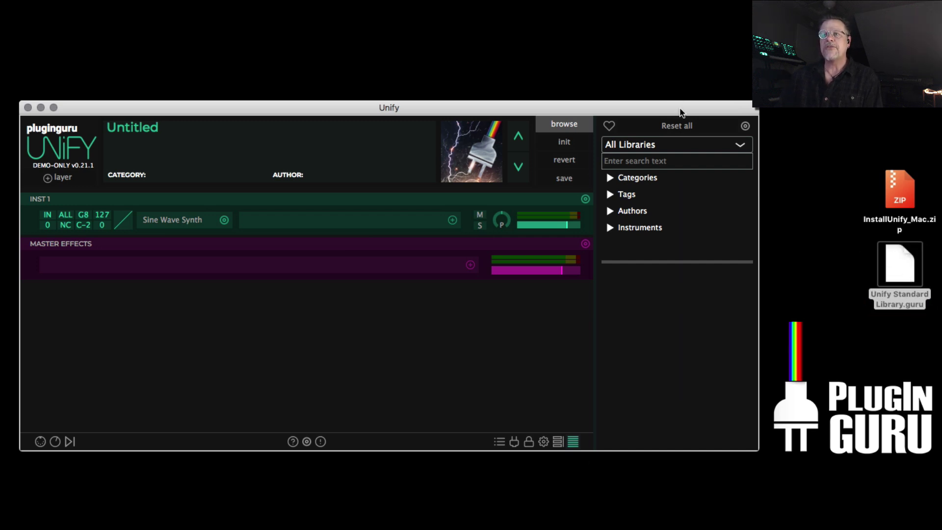
{"action": "left_click_drag", "start_coordinate": [681, 112], "coordinate": [674, 113]}
{"action": "left_click_drag", "start_coordinate": [901, 267], "coordinate": [316, 299]}
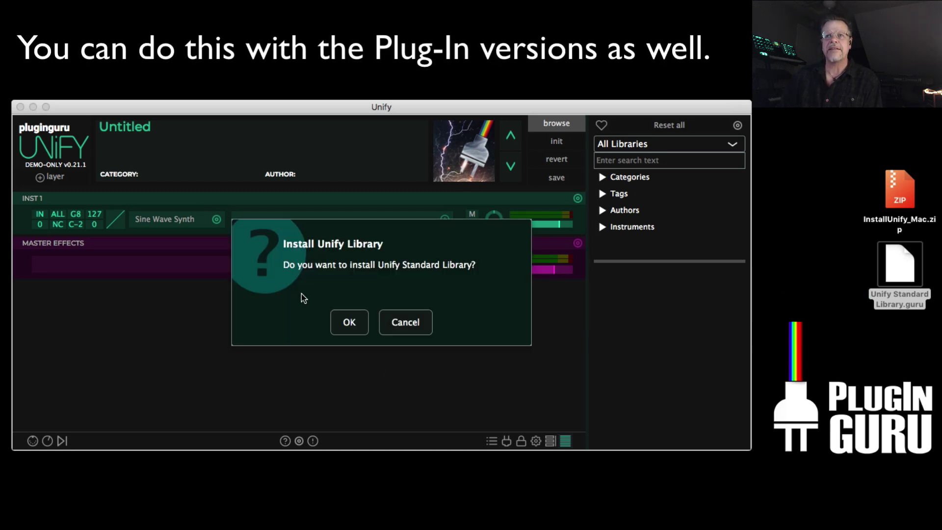
{"action": "left_click", "coordinate": [346, 324]}
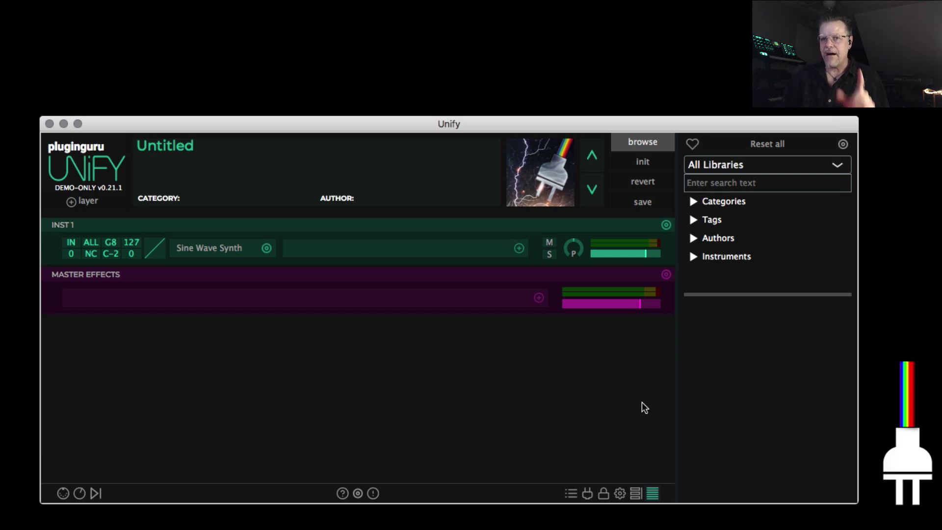
Open Unify's Licensing page, review the Authorize OFFLINE fields, then choose Authorize ONLINE.
{"action": "left_click", "coordinate": [604, 493]}
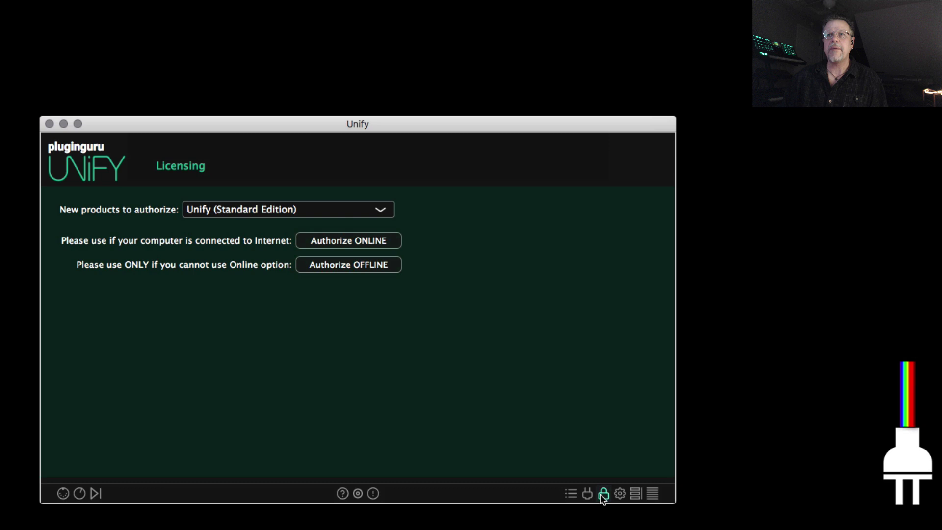
{"action": "left_click", "coordinate": [347, 265]}
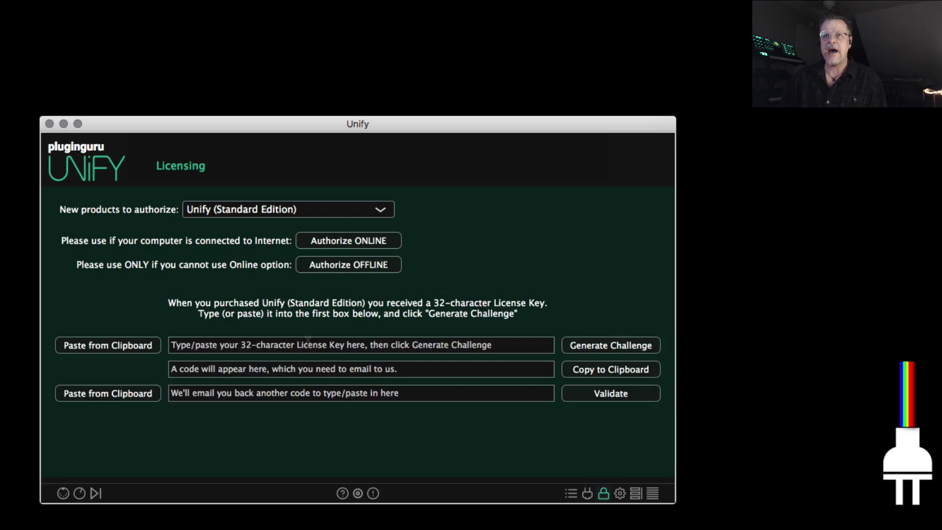
{"action": "left_click", "coordinate": [373, 344]}
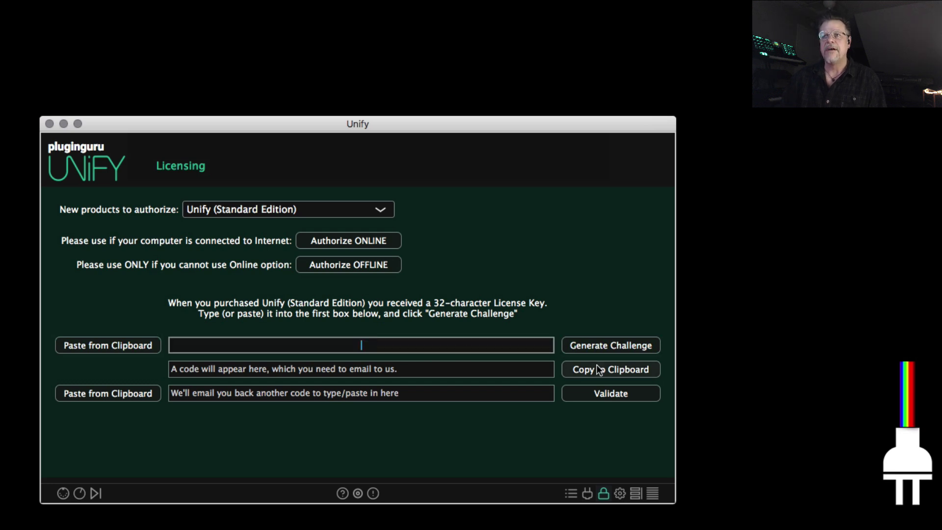
{"action": "left_click", "coordinate": [343, 369]}
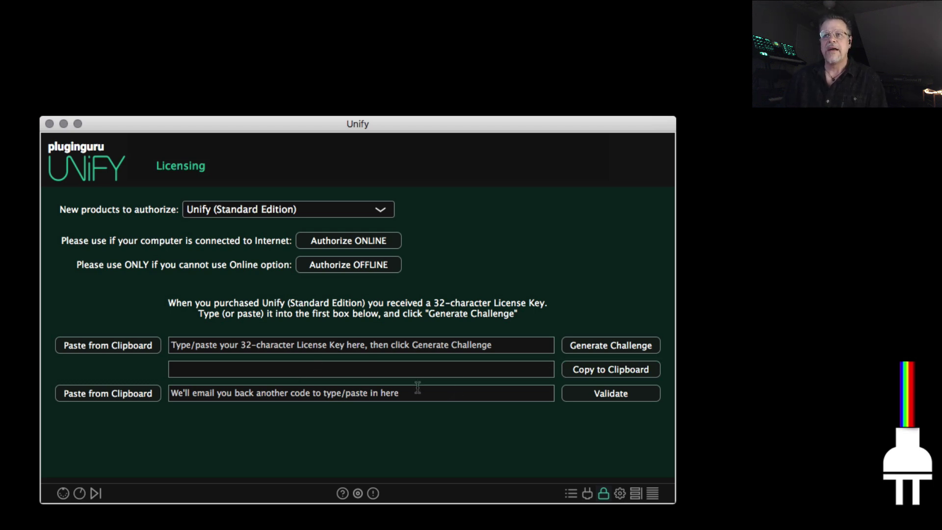
{"action": "left_click", "coordinate": [360, 394]}
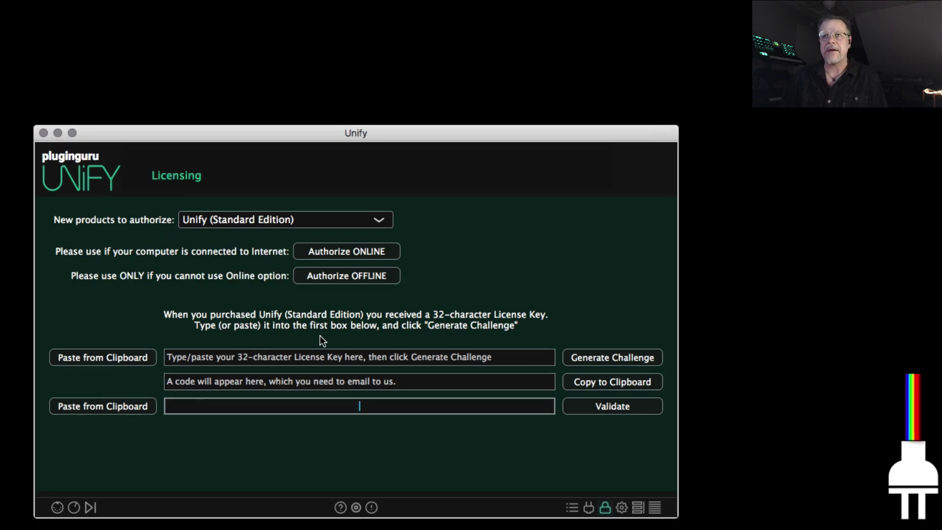
{"action": "left_click", "coordinate": [347, 252]}
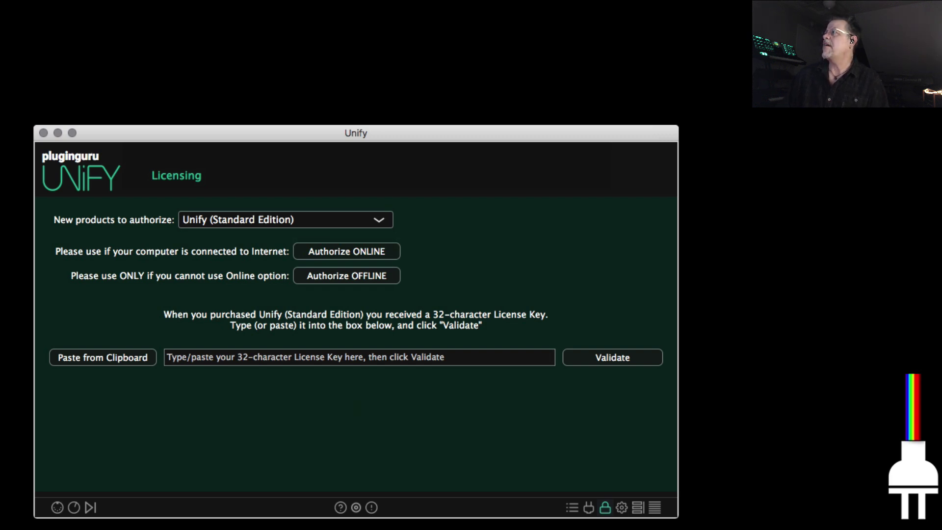
{"action": "key", "text": "super+Tab"}
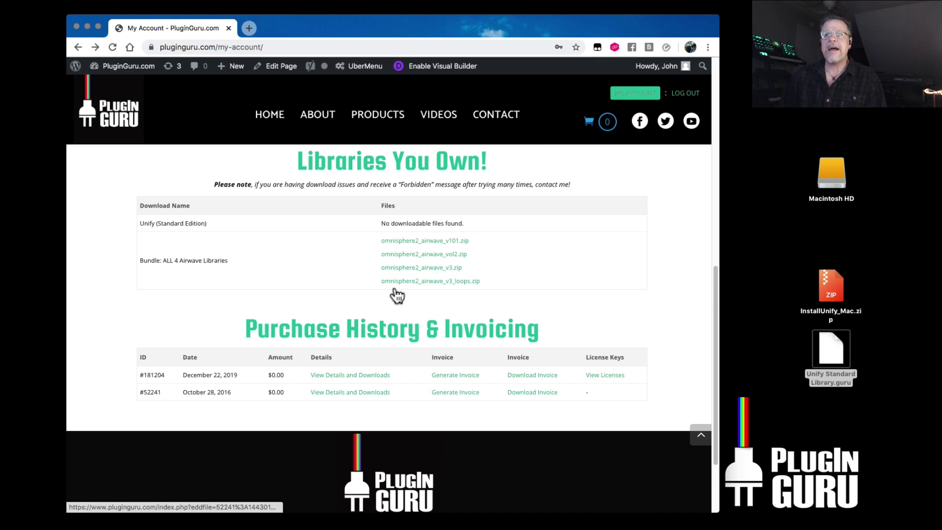
Reveal the Unify Standard Edition license key under View Licenses and copy it.
{"action": "left_click", "coordinate": [608, 375]}
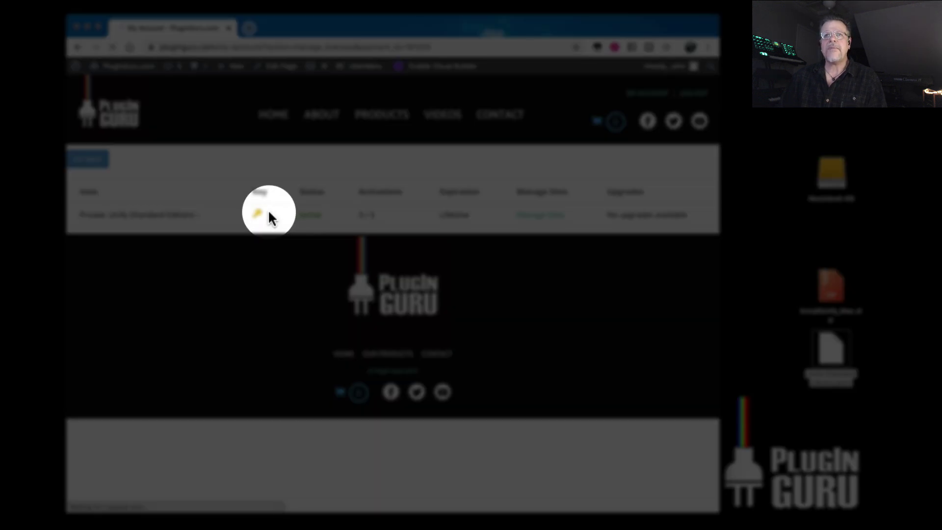
{"action": "left_click", "coordinate": [258, 215]}
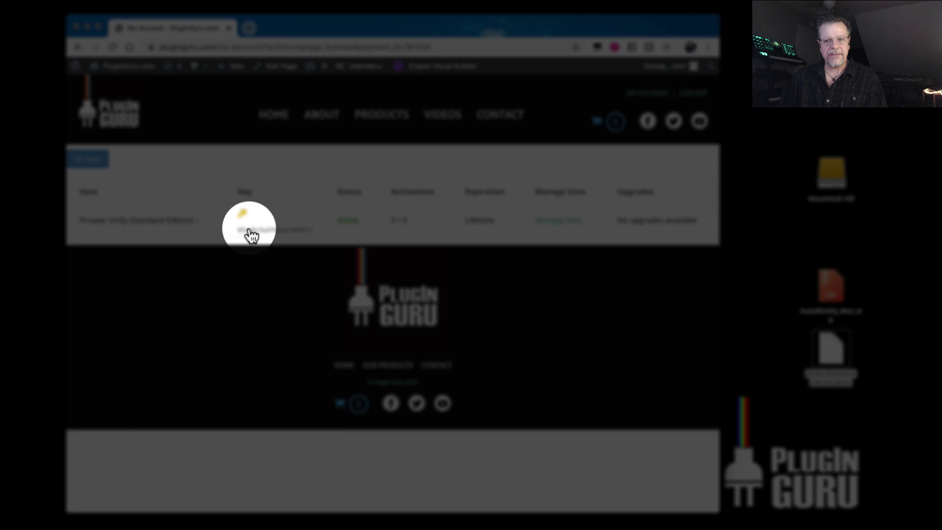
{"action": "double_click", "coordinate": [250, 230]}
{"action": "key", "text": "super+c"}
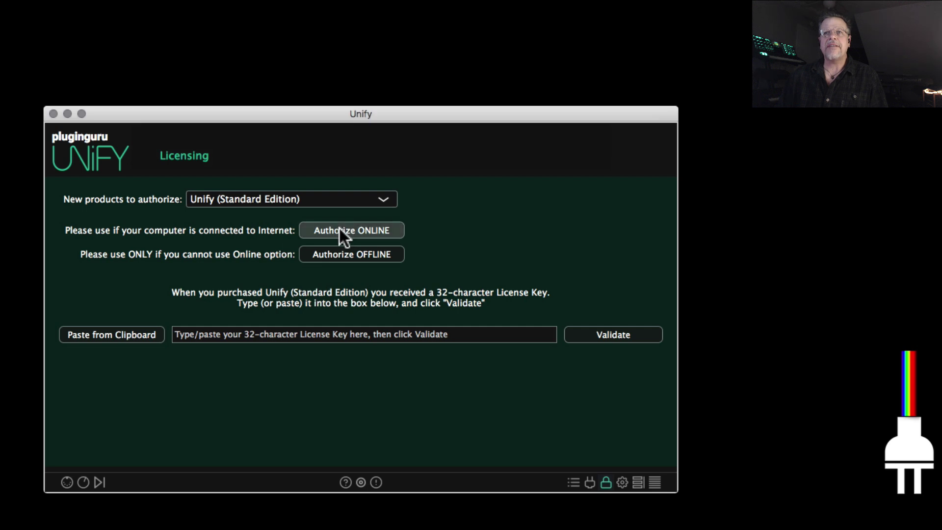
Validate the pasted Standard Edition key, load KEY - Acoustic Church Steinway V1, and open Settings.
{"action": "left_click", "coordinate": [106, 334]}
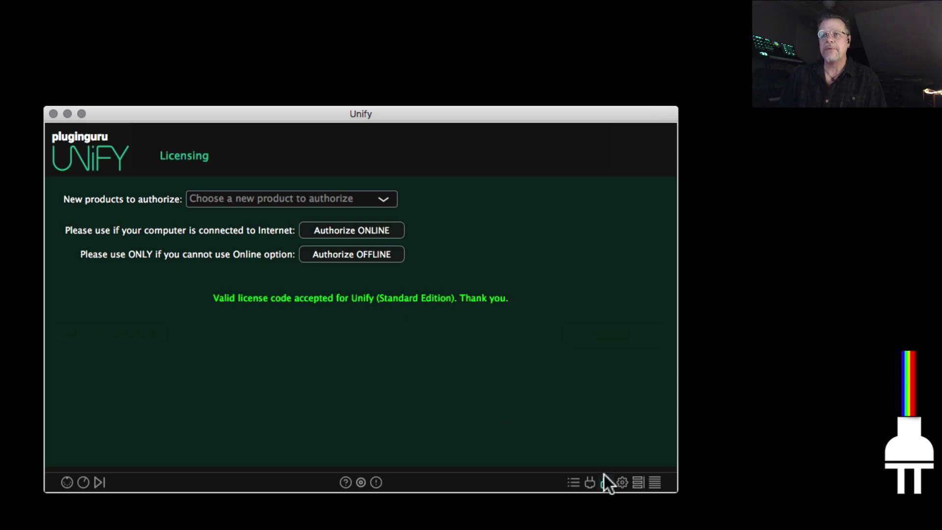
{"action": "left_click", "coordinate": [606, 484]}
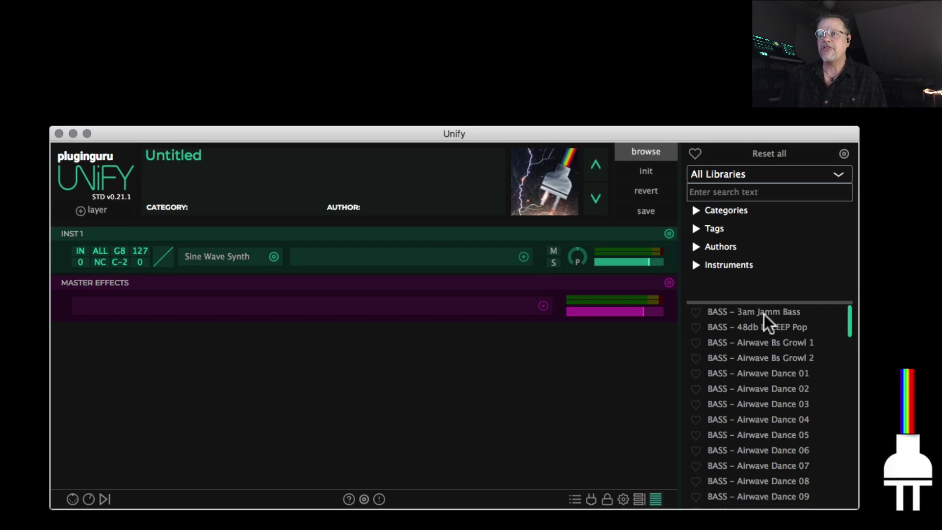
{"action": "left_click", "coordinate": [761, 324]}
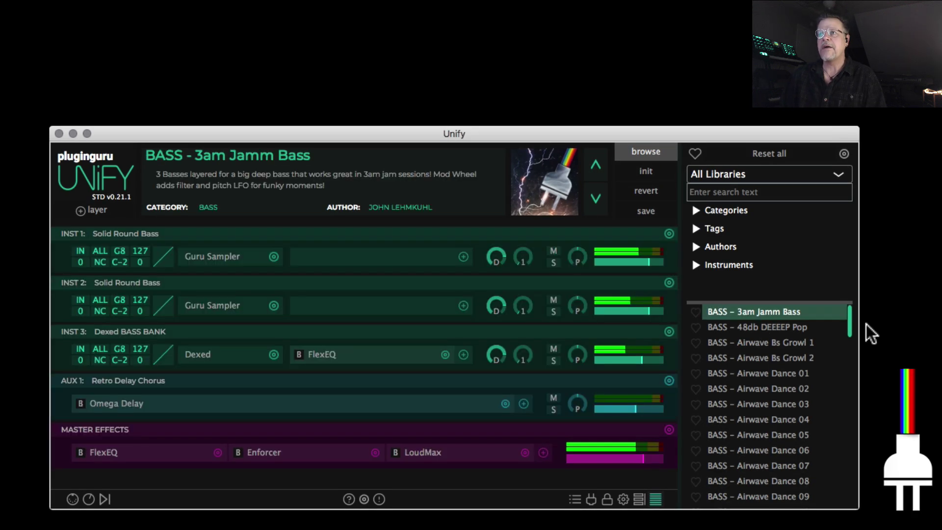
{"action": "left_click_drag", "start_coordinate": [849, 319], "coordinate": [843, 393]}
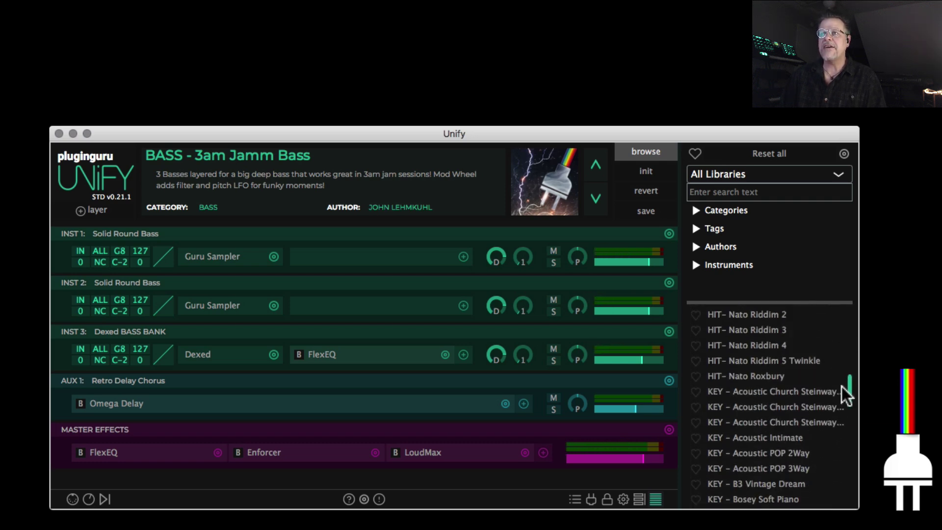
{"action": "left_click", "coordinate": [768, 392]}
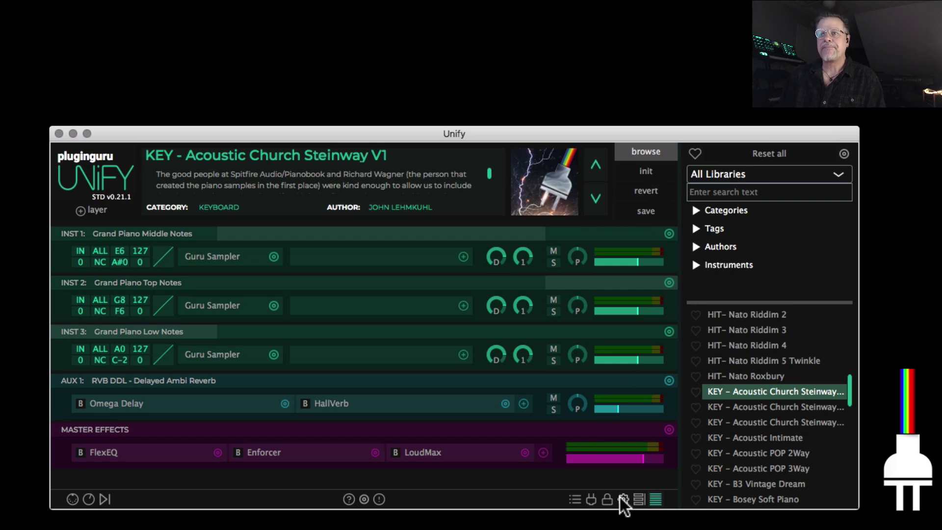
{"action": "left_click", "coordinate": [622, 500]}
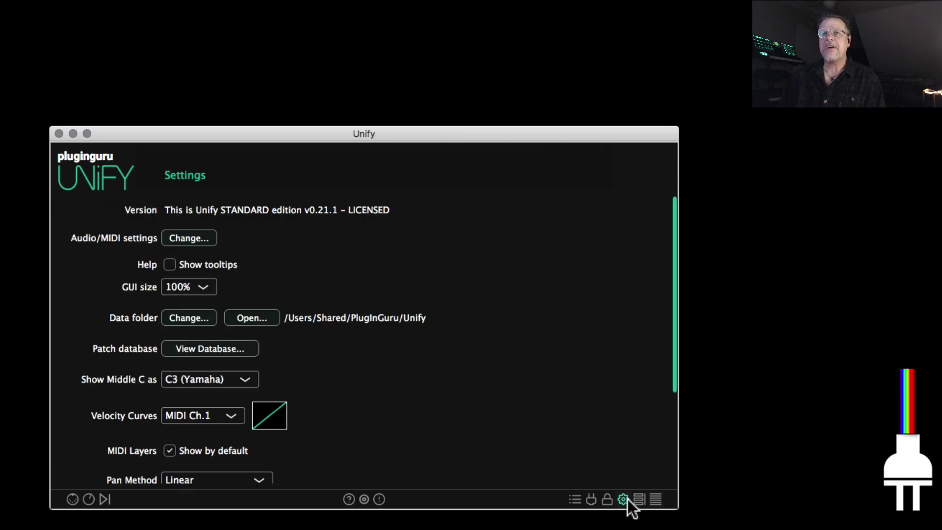
{"action": "left_click", "coordinate": [187, 238]}
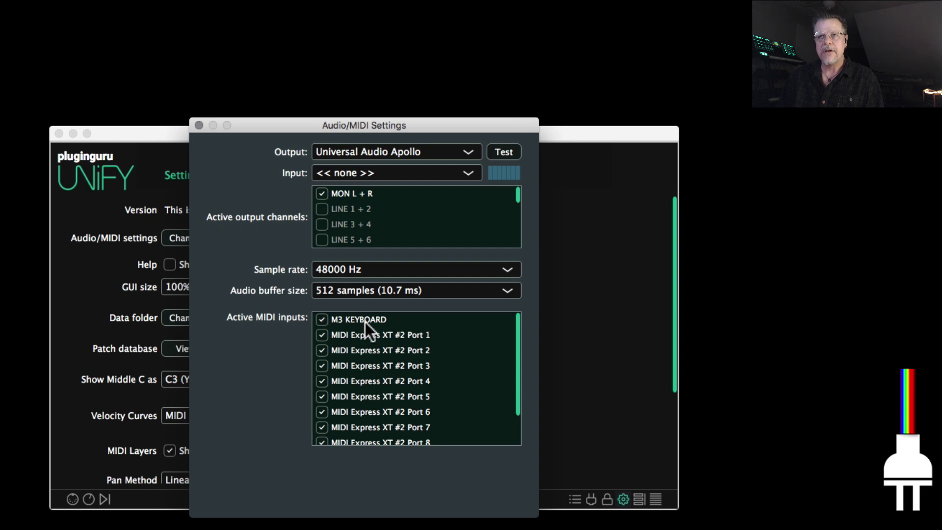
{"action": "left_click", "coordinate": [199, 126]}
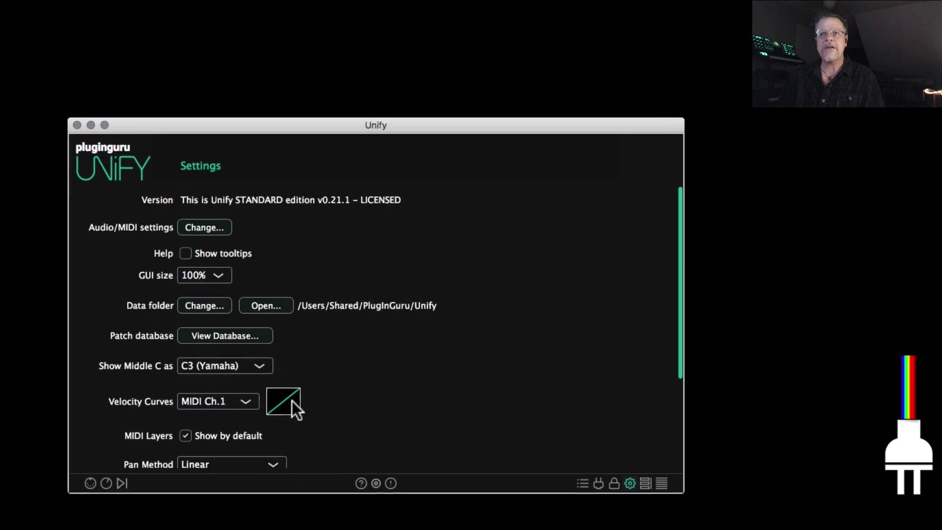
{"action": "left_click", "coordinate": [282, 412]}
{"action": "left_click", "coordinate": [588, 258]}
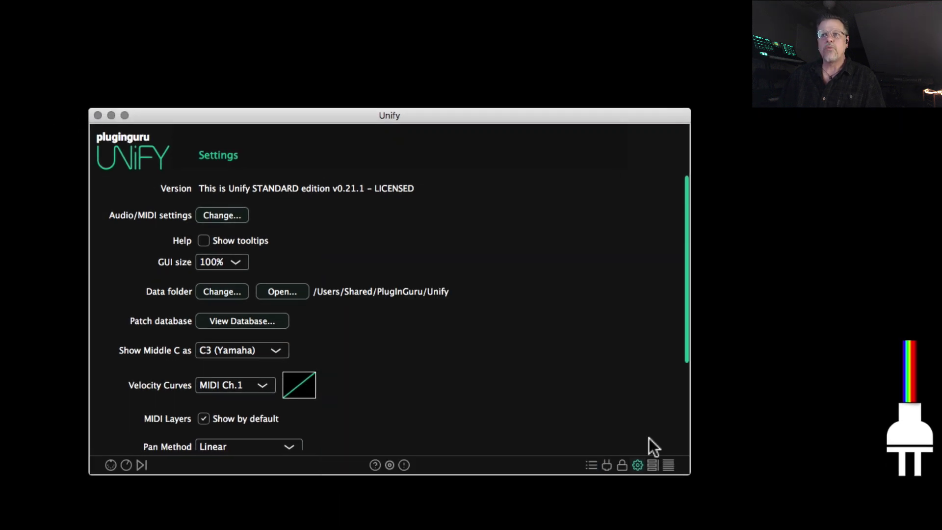
{"action": "left_click", "coordinate": [637, 465]}
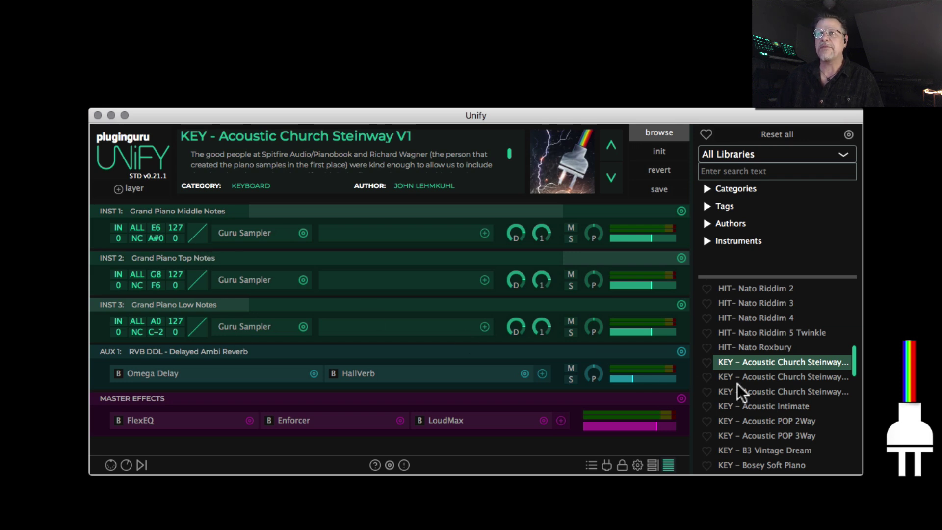
{"action": "left_click", "coordinate": [202, 234]}
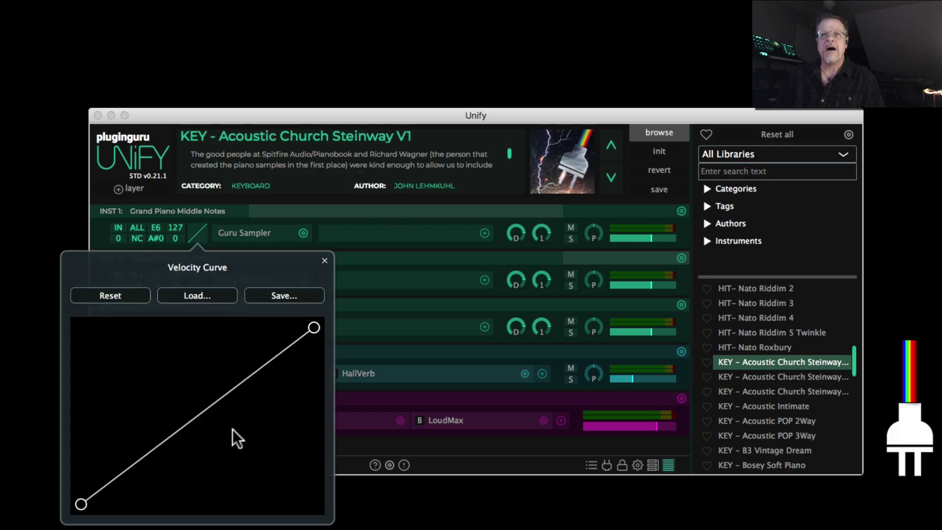
{"action": "left_click_drag", "start_coordinate": [233, 429], "coordinate": [203, 433]}
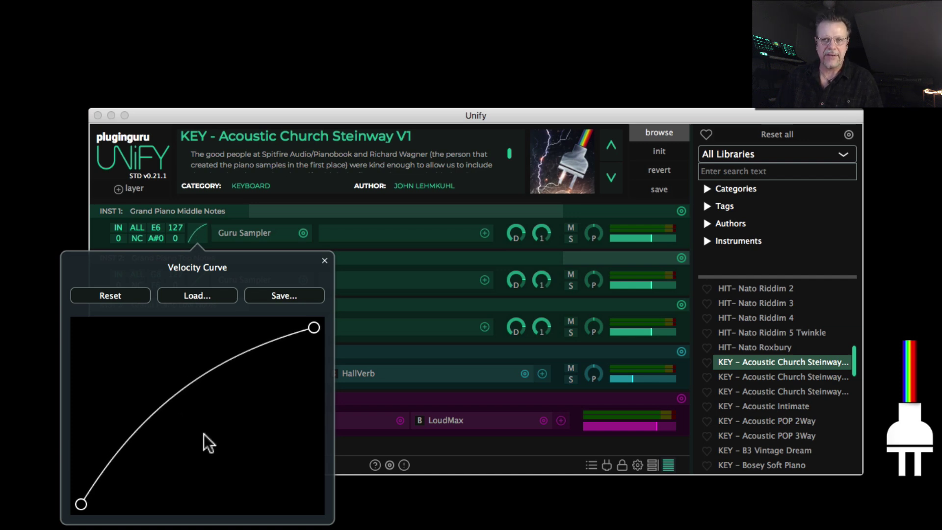
{"action": "left_click", "coordinate": [126, 431]}
{"action": "left_click", "coordinate": [233, 359]}
{"action": "left_click", "coordinate": [191, 375]}
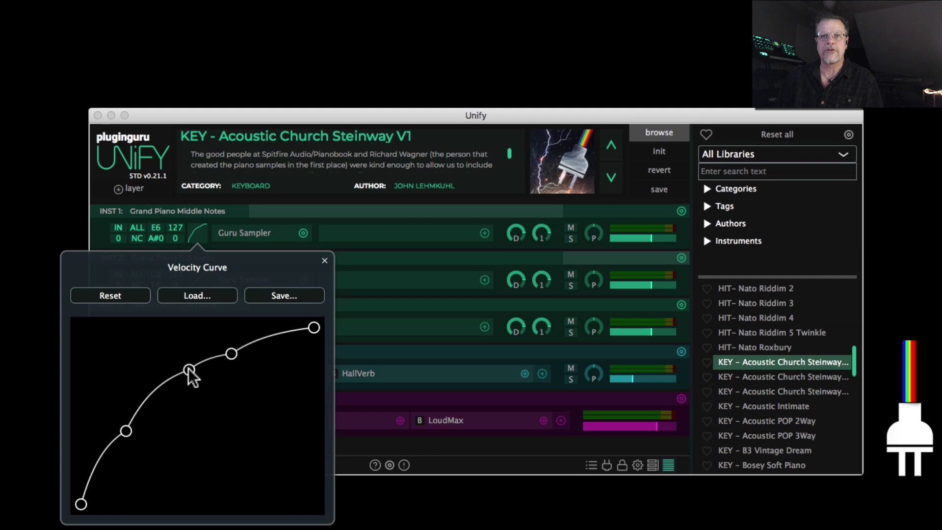
{"action": "left_click_drag", "start_coordinate": [192, 374], "coordinate": [196, 522]}
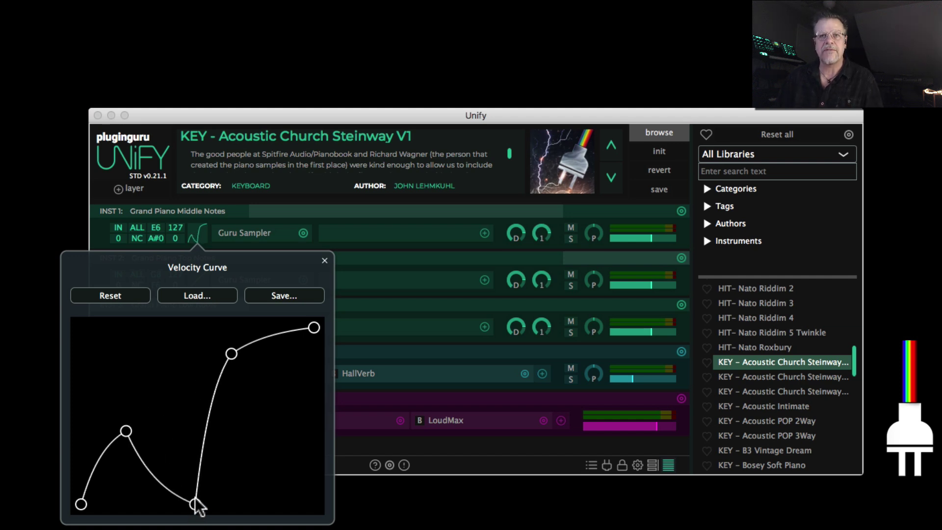
{"action": "double_click", "coordinate": [194, 502]}
{"action": "double_click", "coordinate": [232, 353]}
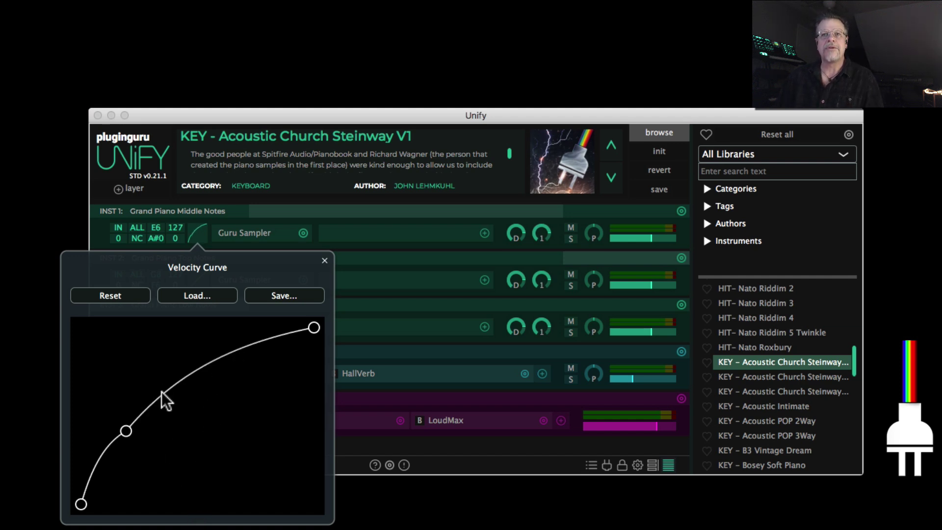
{"action": "double_click", "coordinate": [127, 431]}
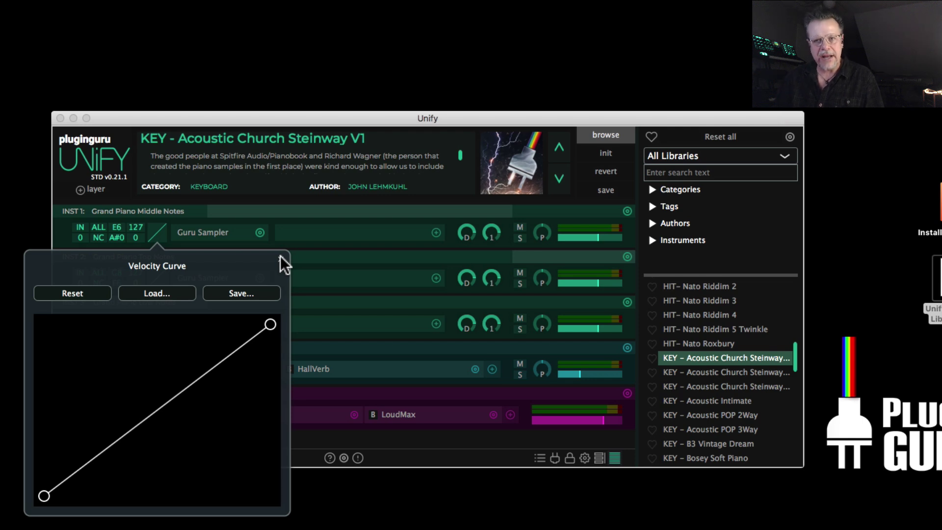
{"action": "left_click", "coordinate": [285, 267]}
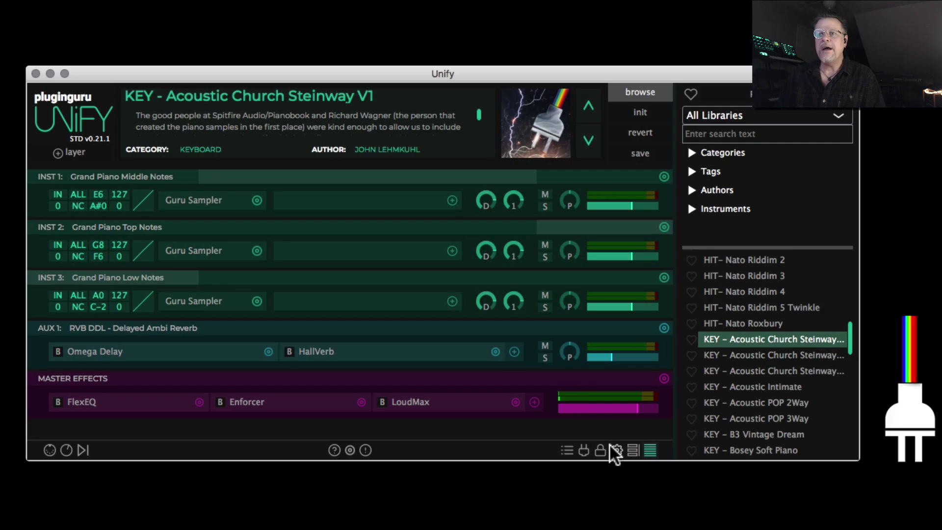
Bend the MIDI Ch.1 velocity curve convex and concave, then reset it to a straight line.
{"action": "left_click", "coordinate": [616, 449]}
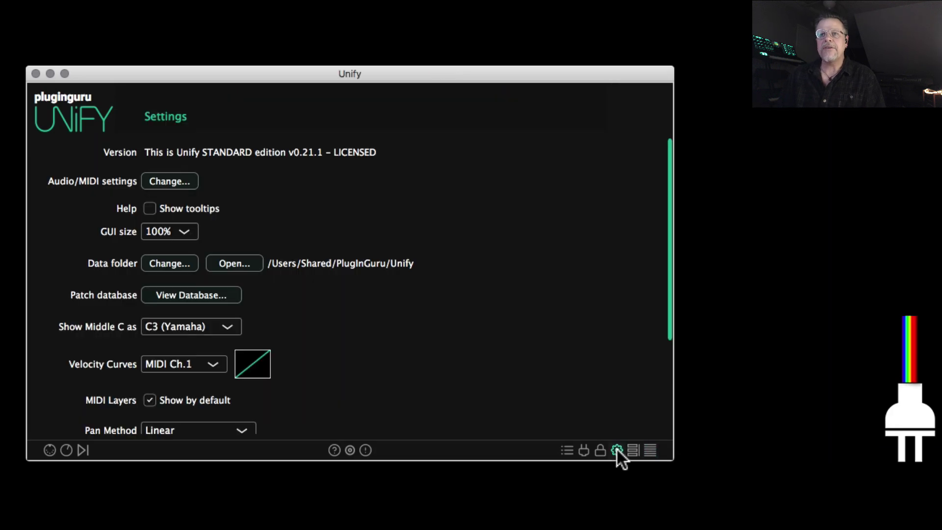
{"action": "left_click", "coordinate": [256, 366]}
{"action": "left_click_drag", "start_coordinate": [408, 399], "coordinate": [399, 392]}
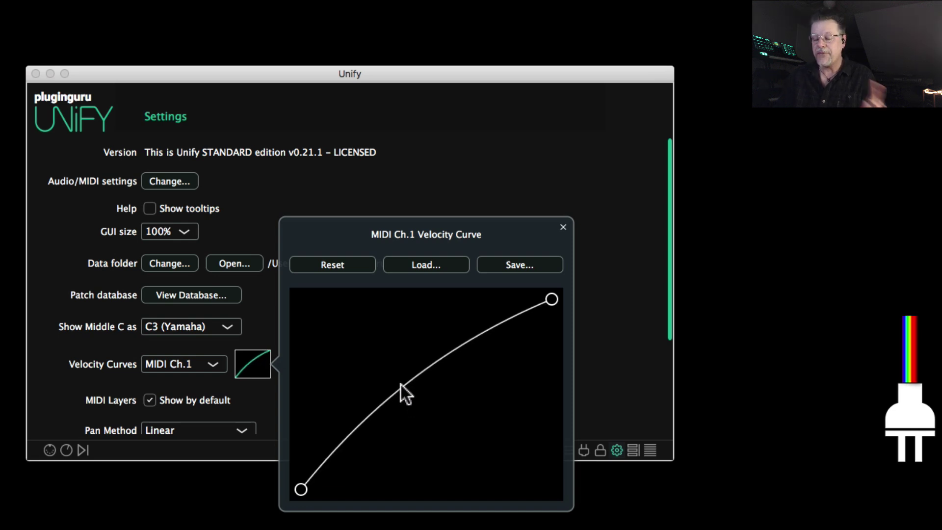
{"action": "left_click_drag", "start_coordinate": [401, 384], "coordinate": [432, 407]}
{"action": "left_click", "coordinate": [331, 265]}
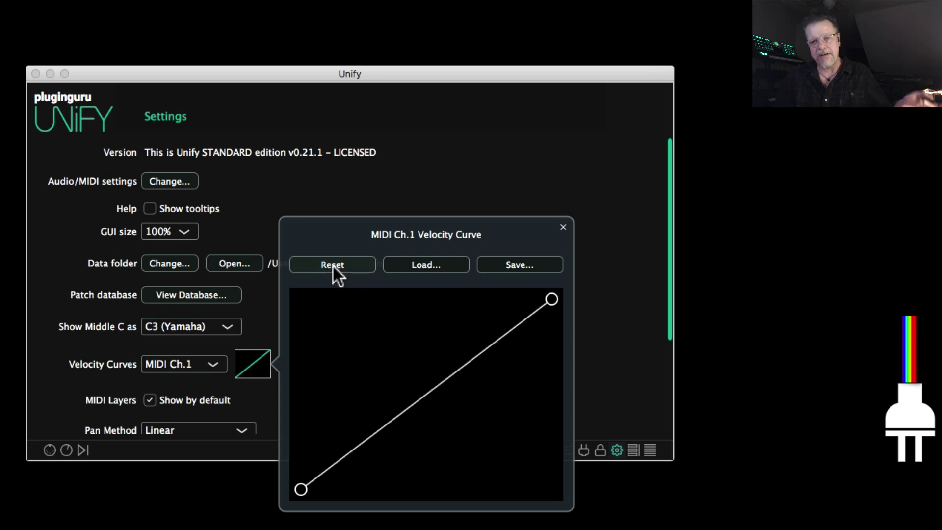
{"action": "left_click", "coordinate": [564, 227]}
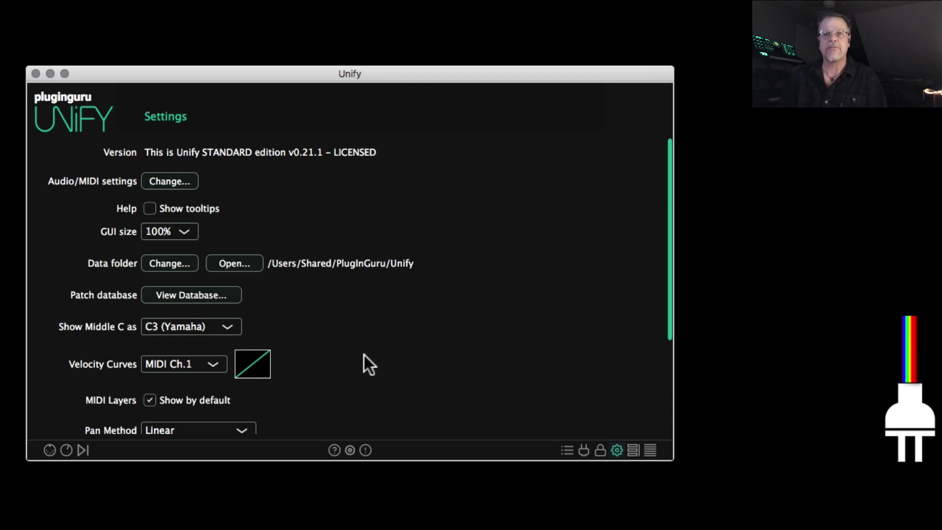
Check the pan method options, load KEY - ClaviSynth Chorused, and reopen Settings.
{"action": "scroll", "coordinate": [389, 331], "scroll_direction": "down", "scroll_amount": 2}
{"action": "left_click", "coordinate": [213, 362]}
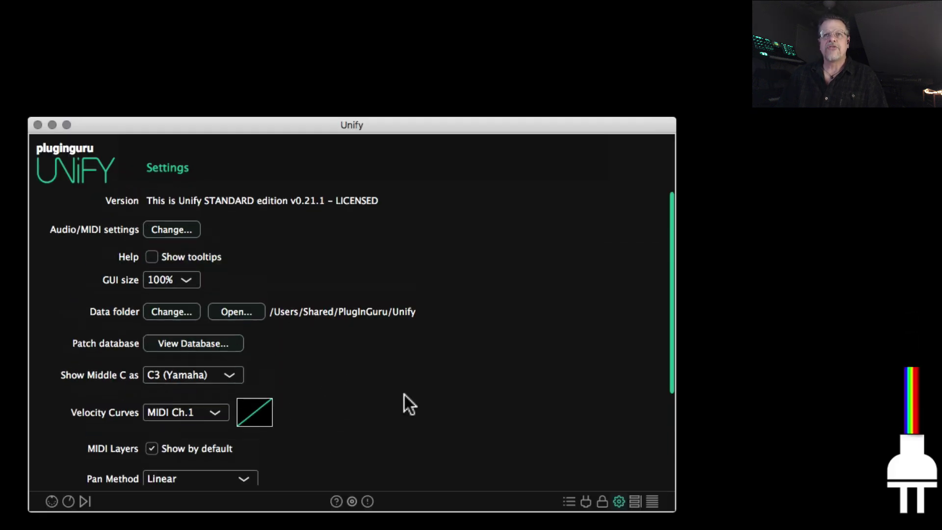
{"action": "left_click", "coordinate": [618, 500]}
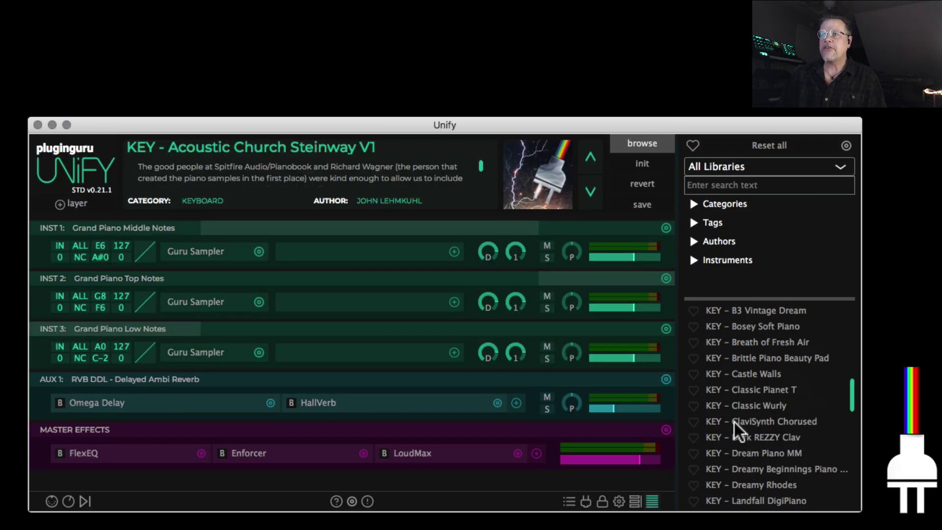
{"action": "left_click", "coordinate": [744, 425]}
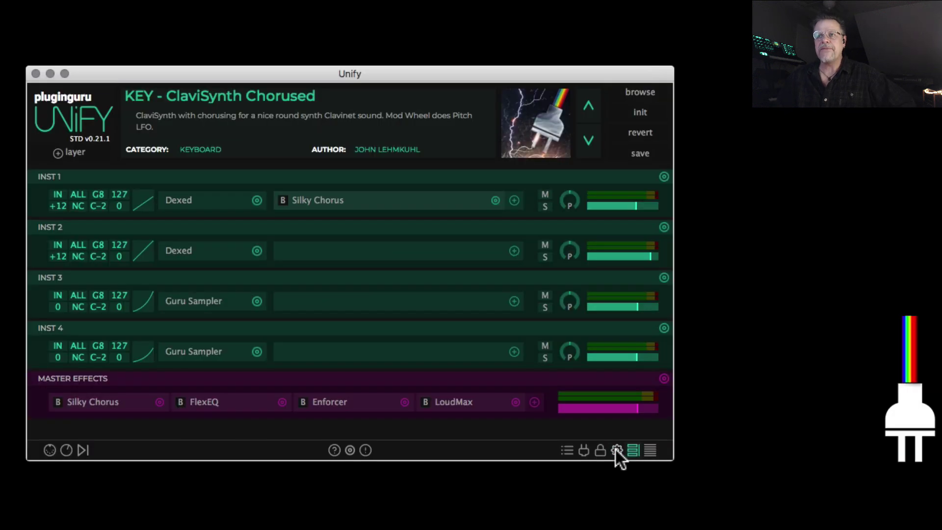
{"action": "left_click", "coordinate": [617, 449]}
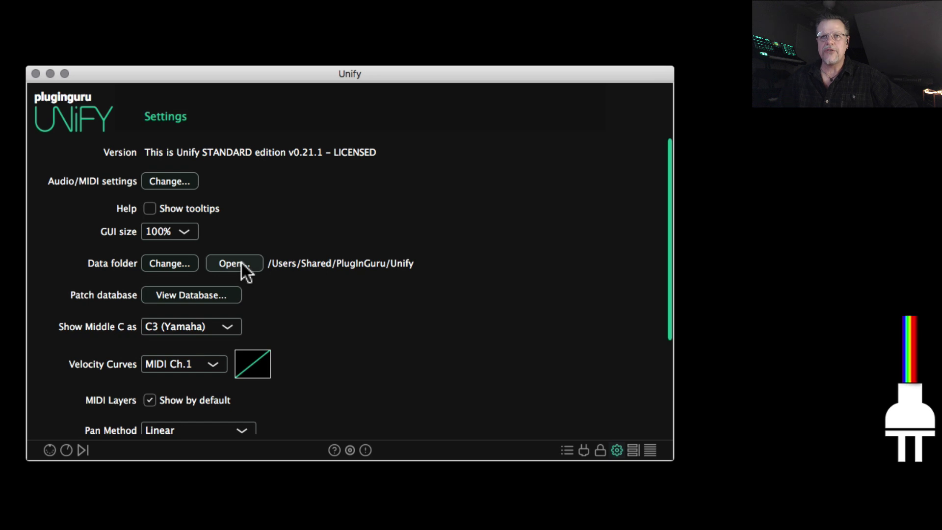
Open the Unify data folder in Finder and expand Libraries to see the Unify Standard Library folder.
{"action": "left_click", "coordinate": [240, 313]}
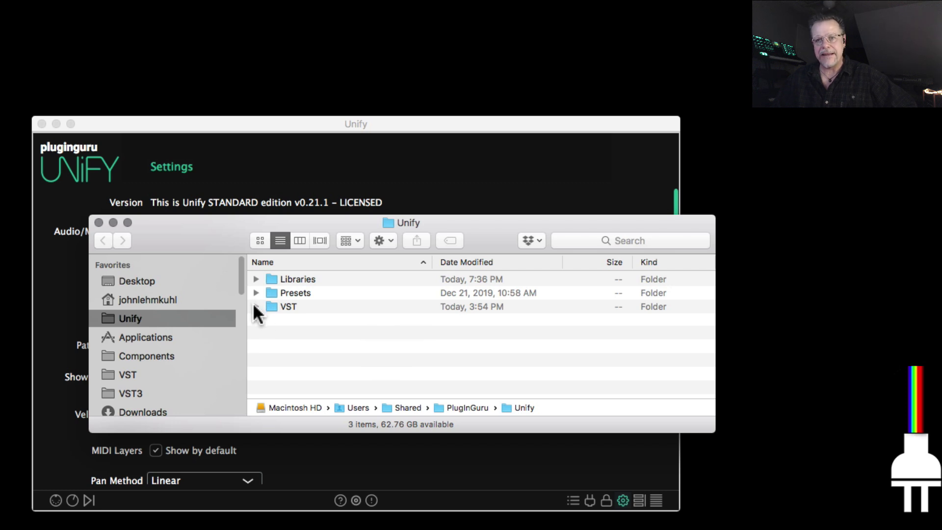
{"action": "left_click", "coordinate": [274, 309]}
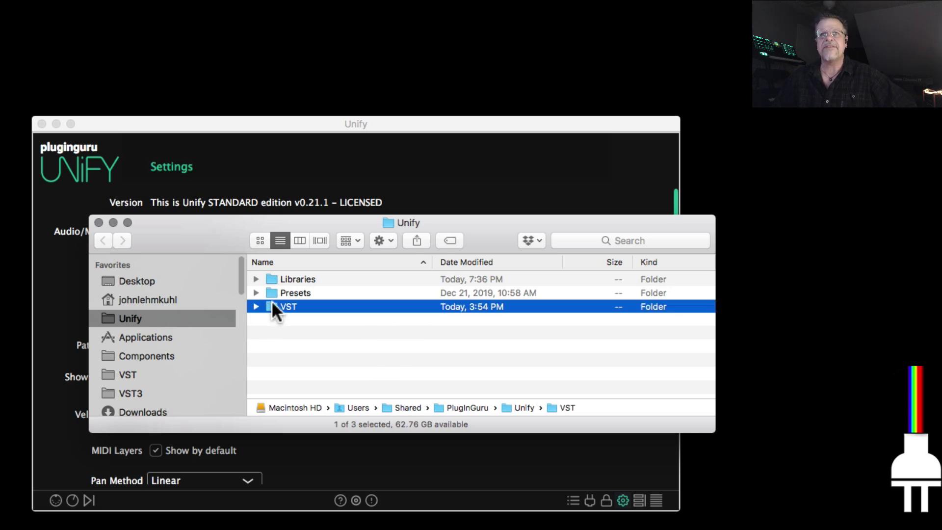
{"action": "left_click", "coordinate": [269, 295]}
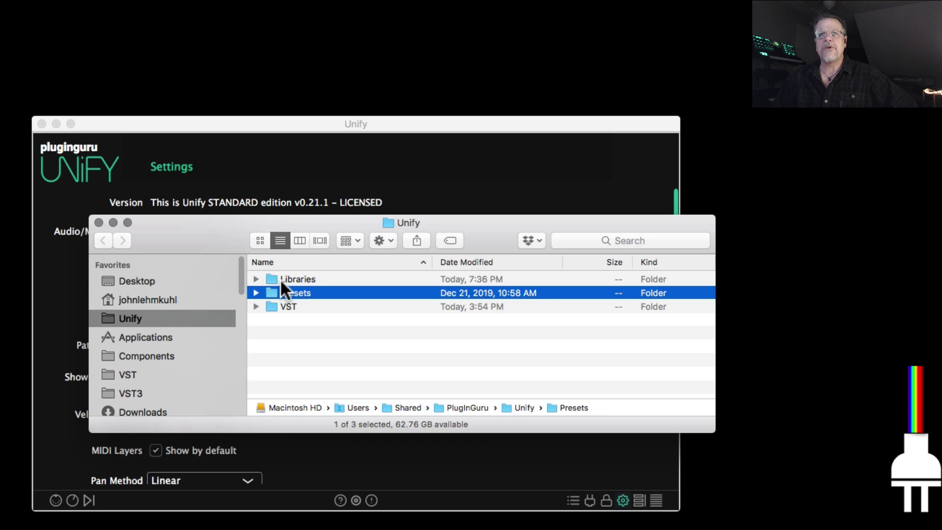
{"action": "left_click", "coordinate": [271, 281]}
{"action": "left_click", "coordinate": [256, 279]}
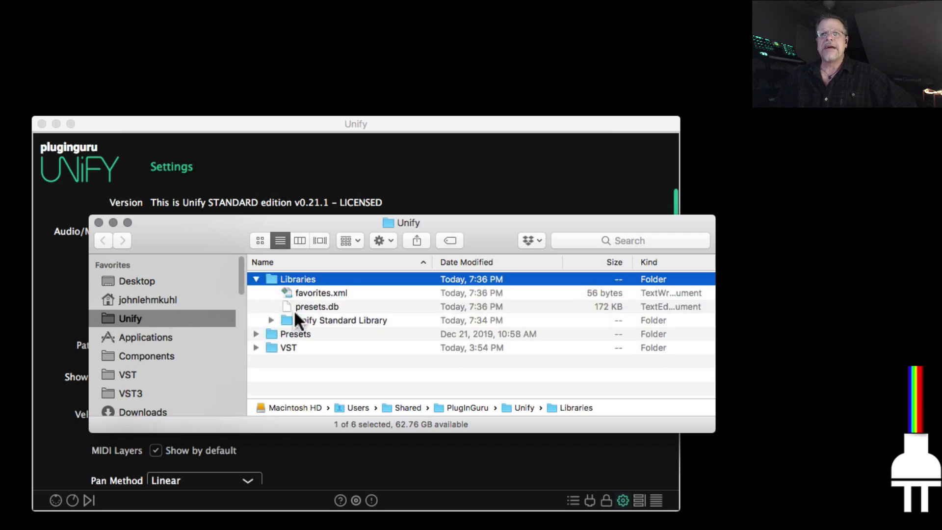
{"action": "left_click", "coordinate": [284, 321]}
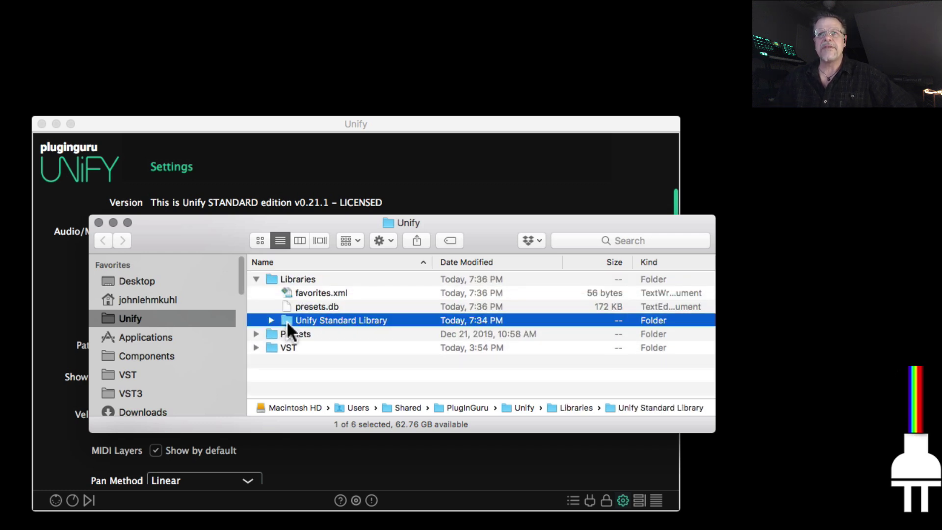
{"action": "left_click", "coordinate": [256, 280]}
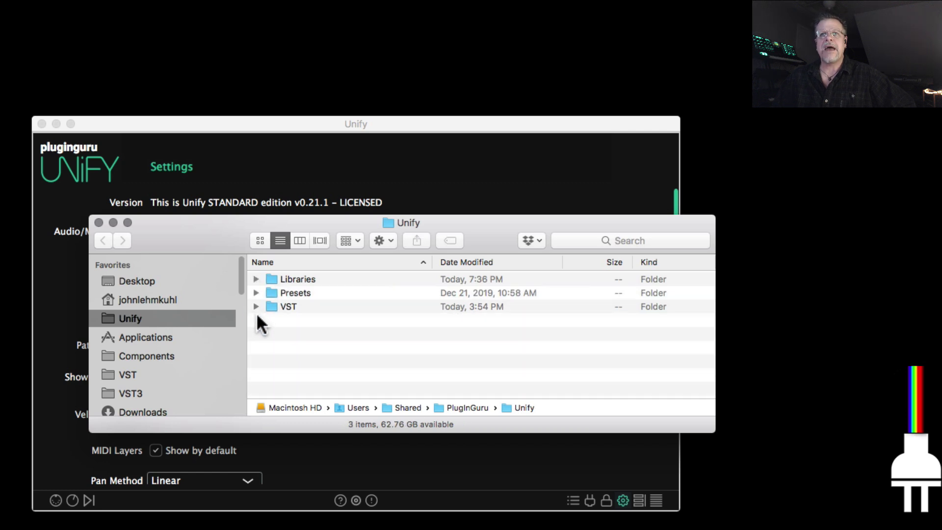
Expand the VST folder, enlarge Finder to list every plugin, then close it and return to Unify.
{"action": "left_click", "coordinate": [256, 306]}
{"action": "scroll", "coordinate": [405, 347], "scroll_direction": "down", "scroll_amount": 2}
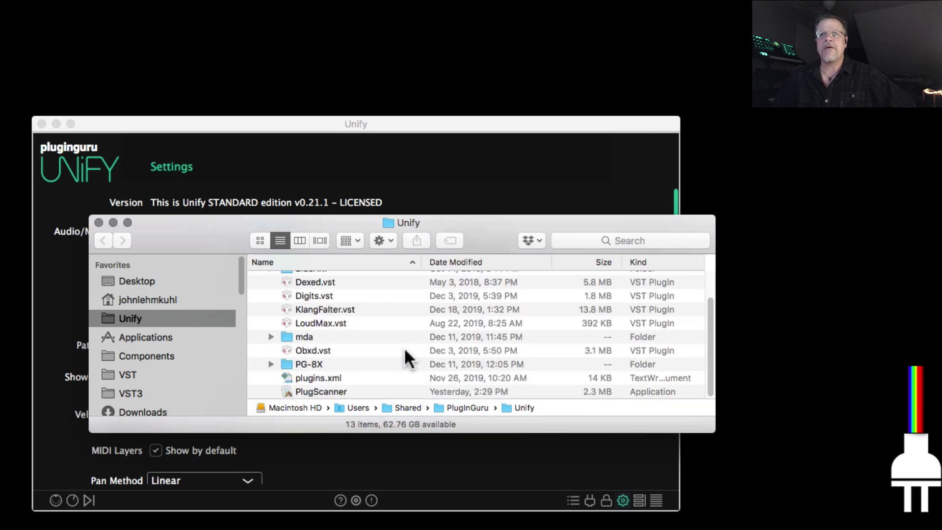
{"action": "scroll", "coordinate": [404, 347], "scroll_direction": "up", "scroll_amount": 2}
{"action": "left_click_drag", "start_coordinate": [715, 434], "coordinate": [751, 529]}
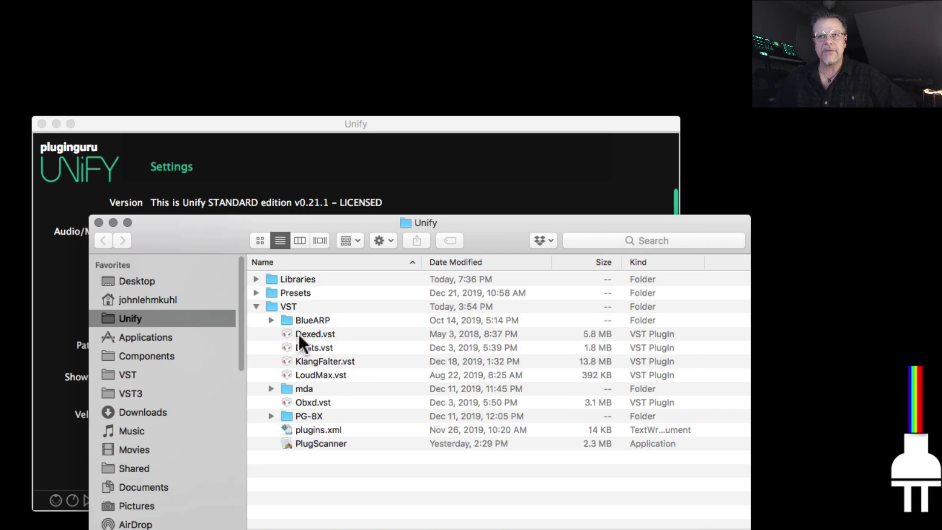
{"action": "left_click", "coordinate": [257, 307]}
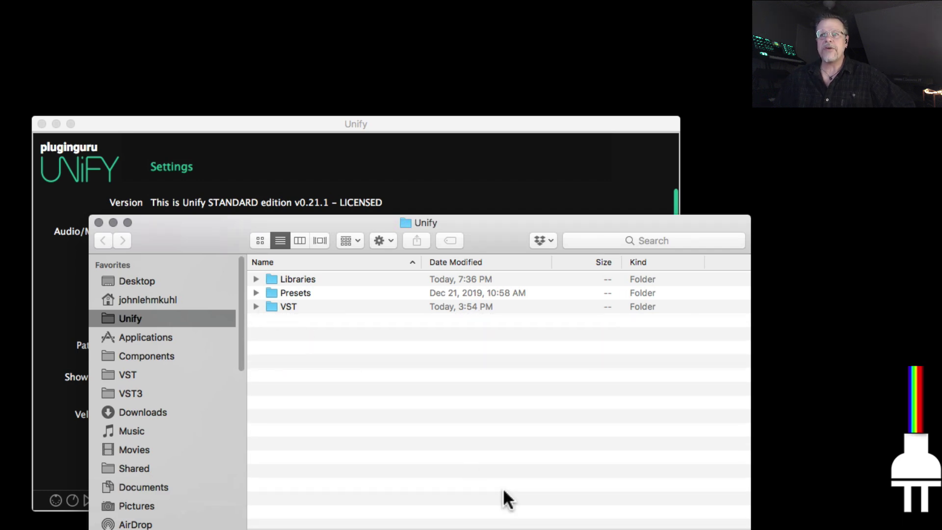
{"action": "left_click", "coordinate": [99, 223]}
{"action": "left_click", "coordinate": [623, 500]}
Load the PAD - The Rains Remind Me patch from the browser and display its eight macro knobs.
{"action": "left_click", "coordinate": [652, 146]}
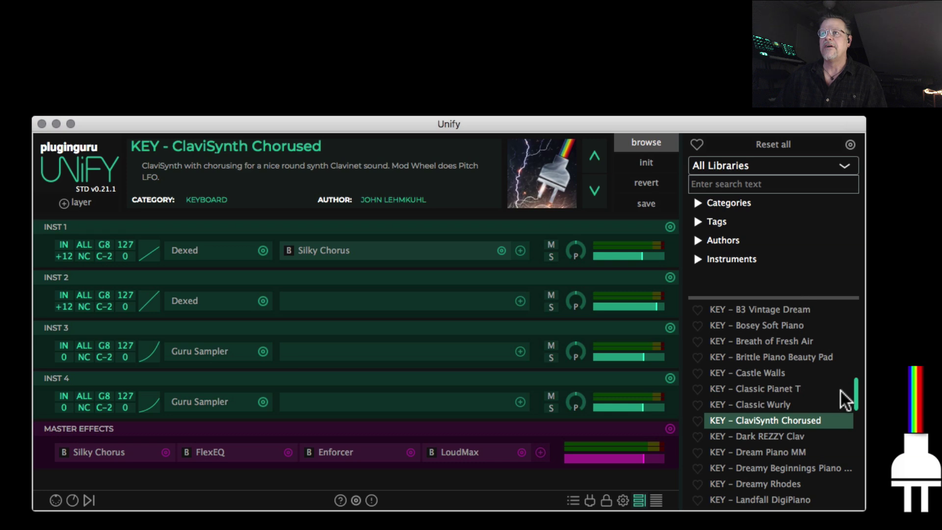
{"action": "left_click_drag", "start_coordinate": [855, 390], "coordinate": [820, 432]}
{"action": "left_click", "coordinate": [766, 359]}
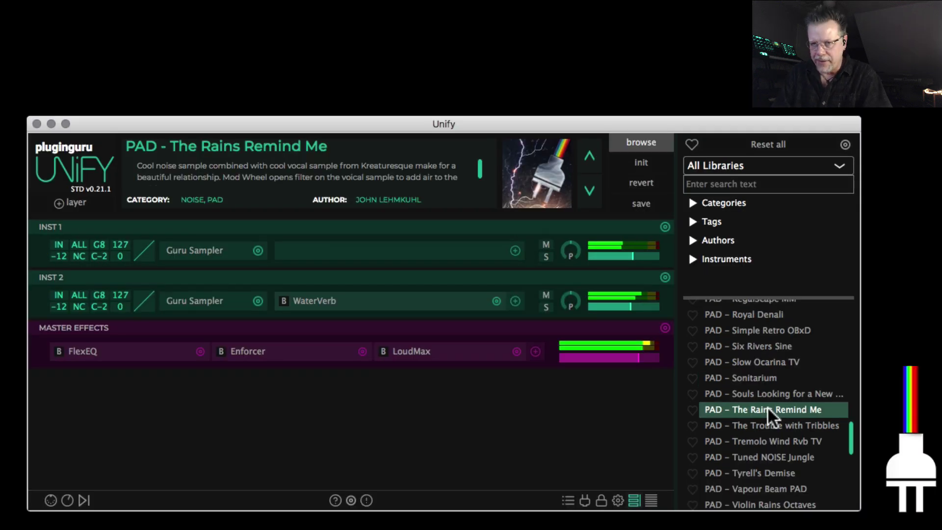
{"action": "left_click", "coordinate": [68, 501]}
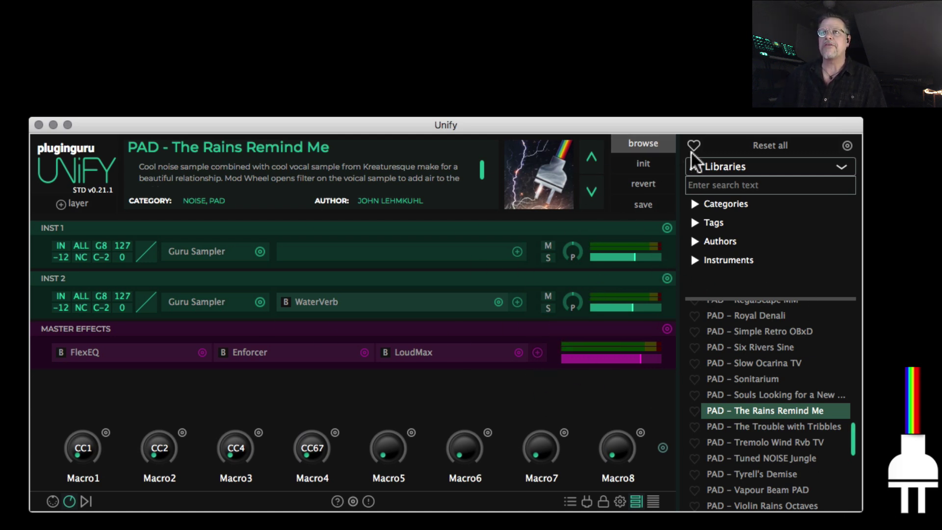
{"action": "left_click", "coordinate": [696, 411]}
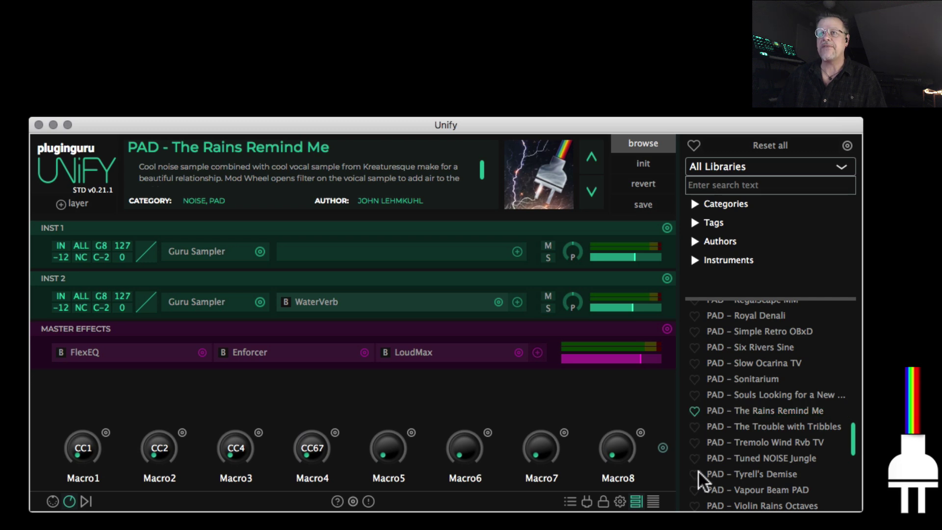
{"action": "left_click", "coordinate": [693, 146]}
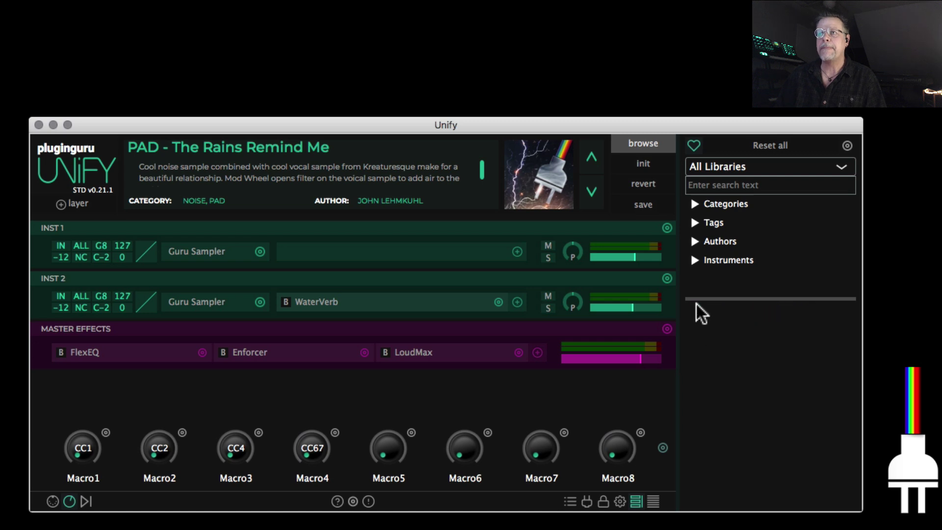
{"action": "left_click", "coordinate": [693, 146]}
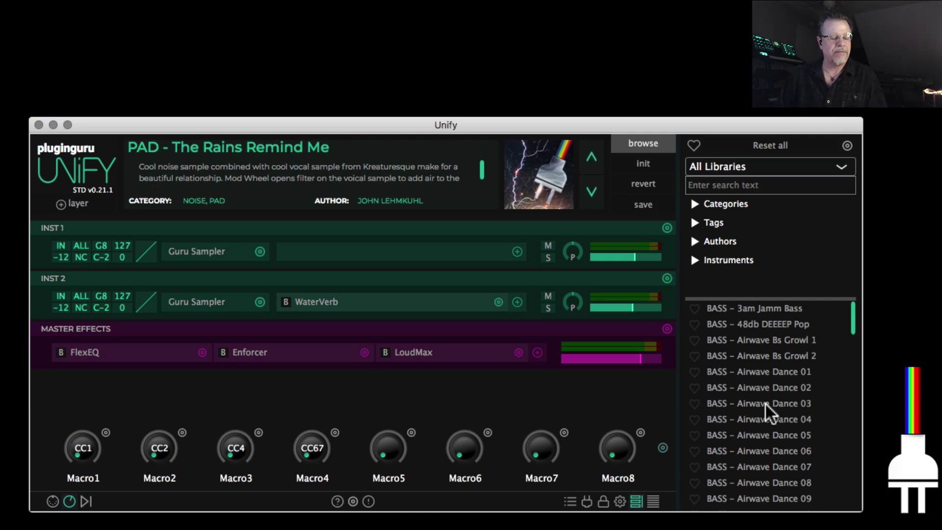
{"action": "scroll", "coordinate": [756, 430], "scroll_direction": "down", "scroll_amount": 6}
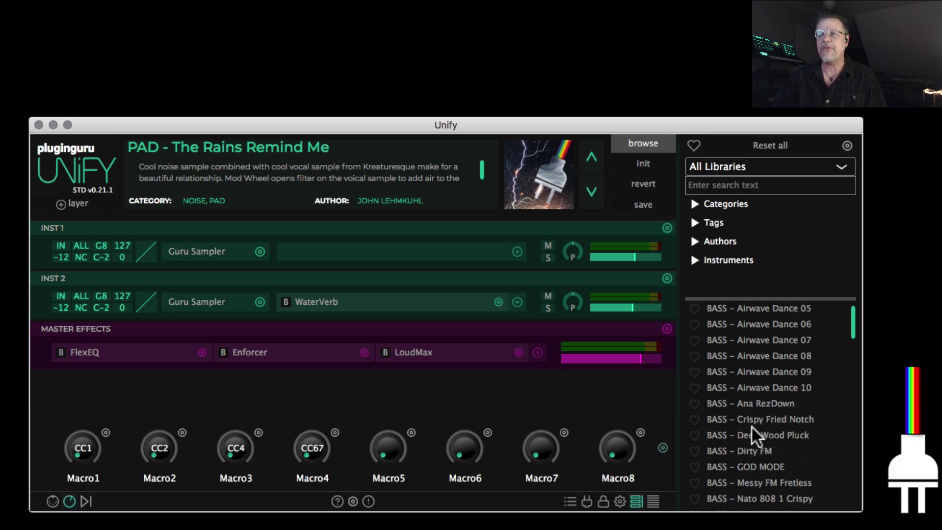
{"action": "scroll", "coordinate": [752, 423], "scroll_direction": "down", "scroll_amount": 6}
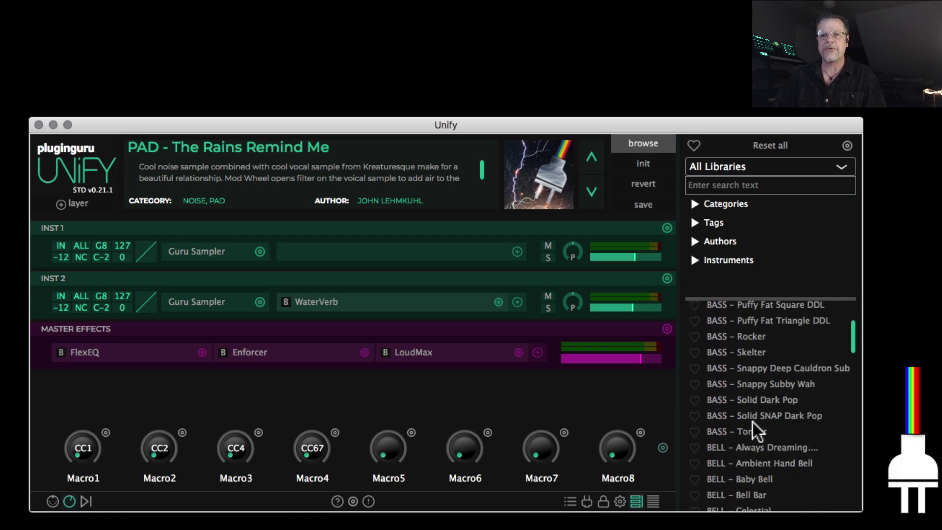